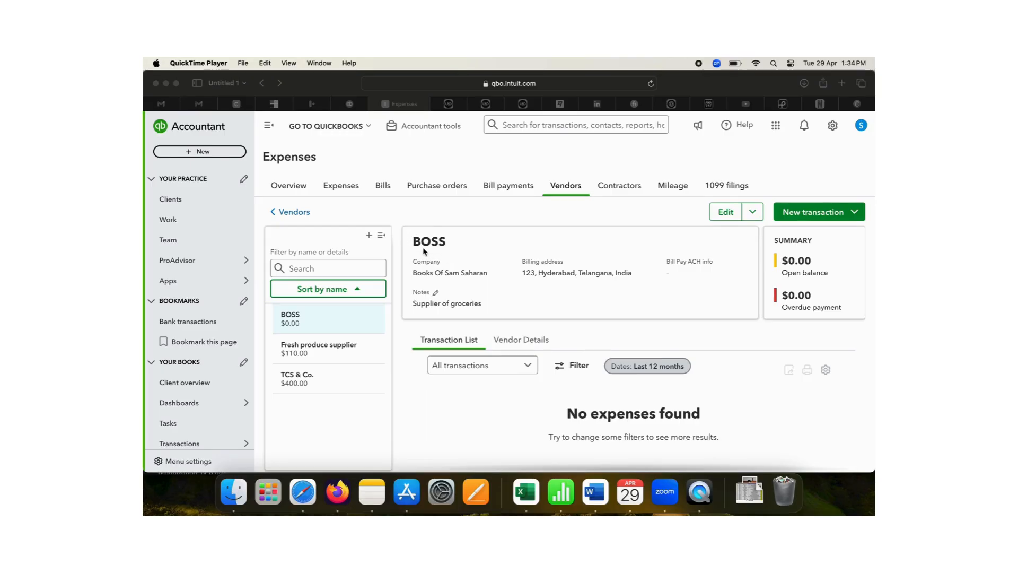
Step: Start a new expense transaction and set the payee to the vendor BOSS
{"action": "left_click", "coordinate": [225, 155]}
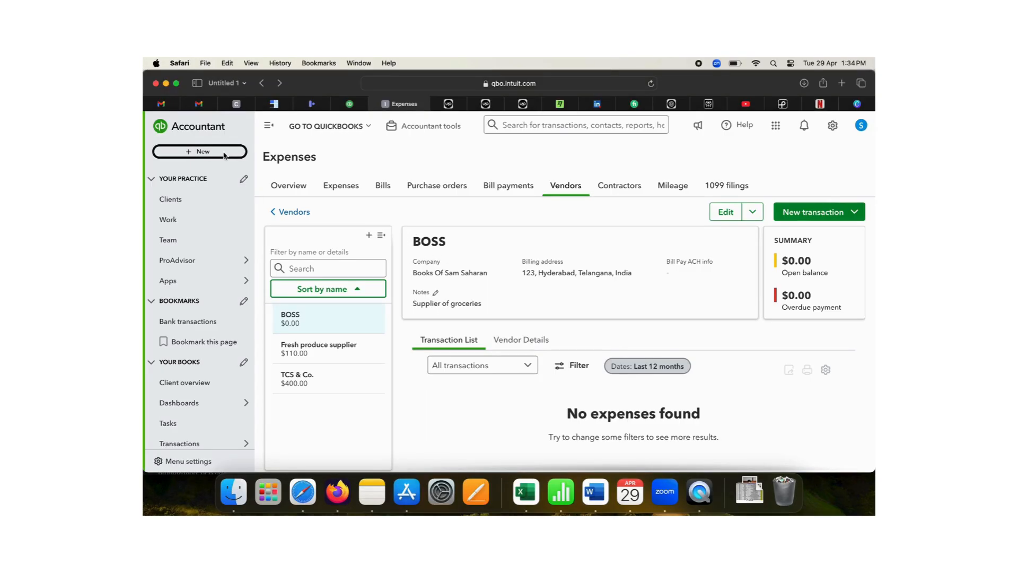
{"action": "left_click", "coordinate": [224, 154]}
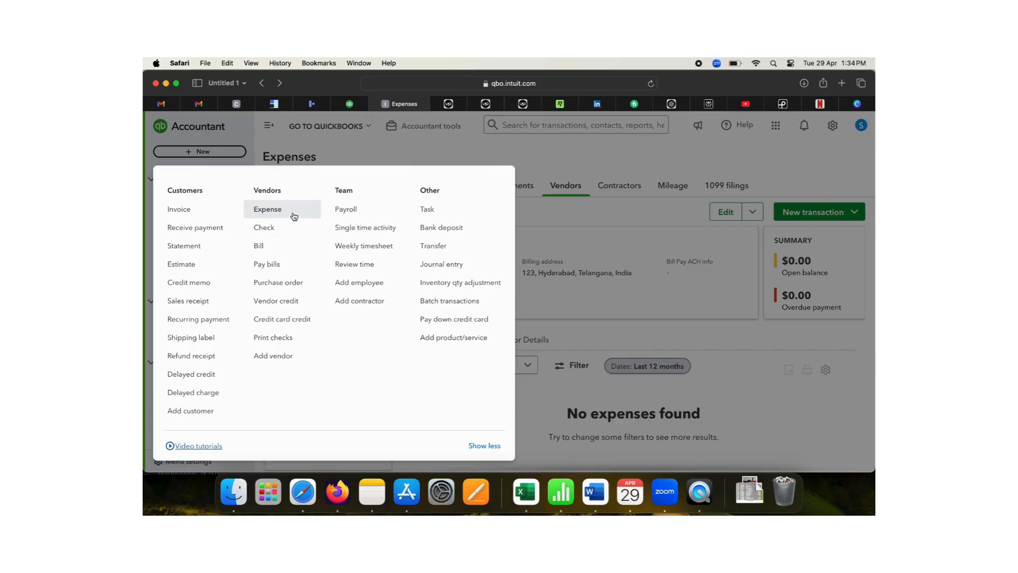
{"action": "left_click", "coordinate": [293, 215]}
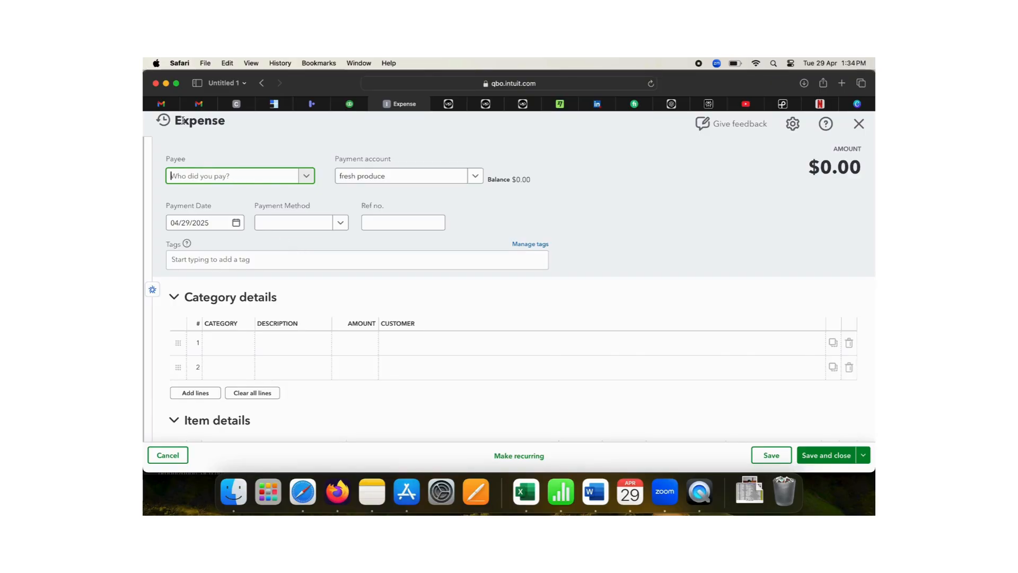
{"action": "left_click", "coordinate": [305, 178]}
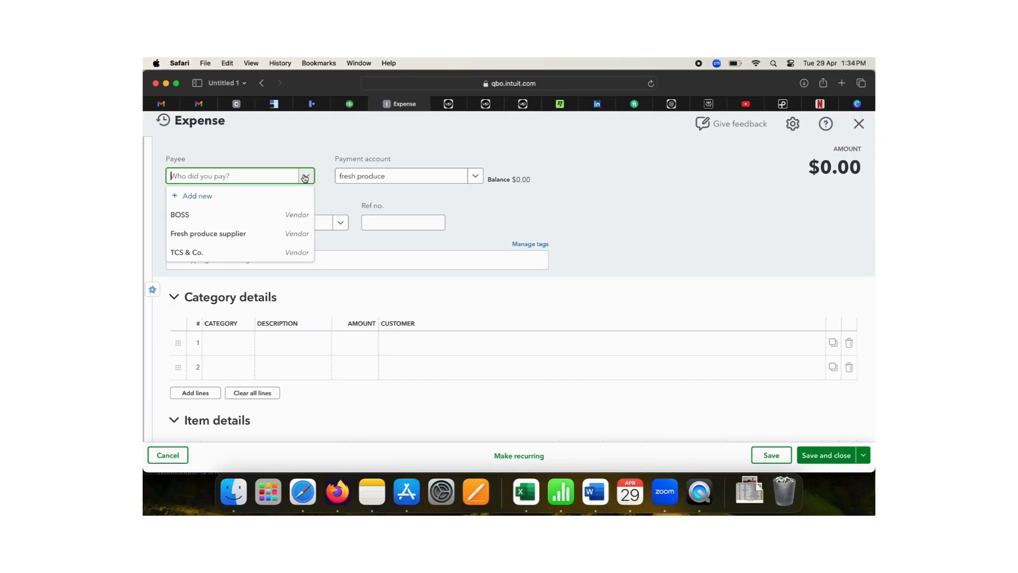
{"action": "left_click", "coordinate": [268, 215]}
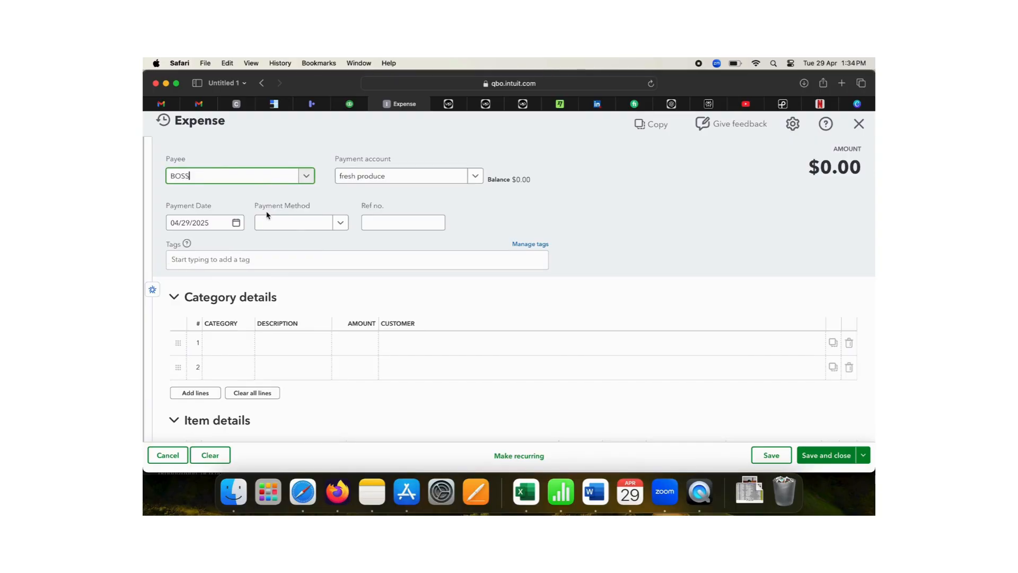
Step: Create a payment account named groceries with type Other Current Assets and the default detail type, and use it for the expense
{"action": "left_click", "coordinate": [476, 176]}
{"action": "left_click", "coordinate": [402, 196]}
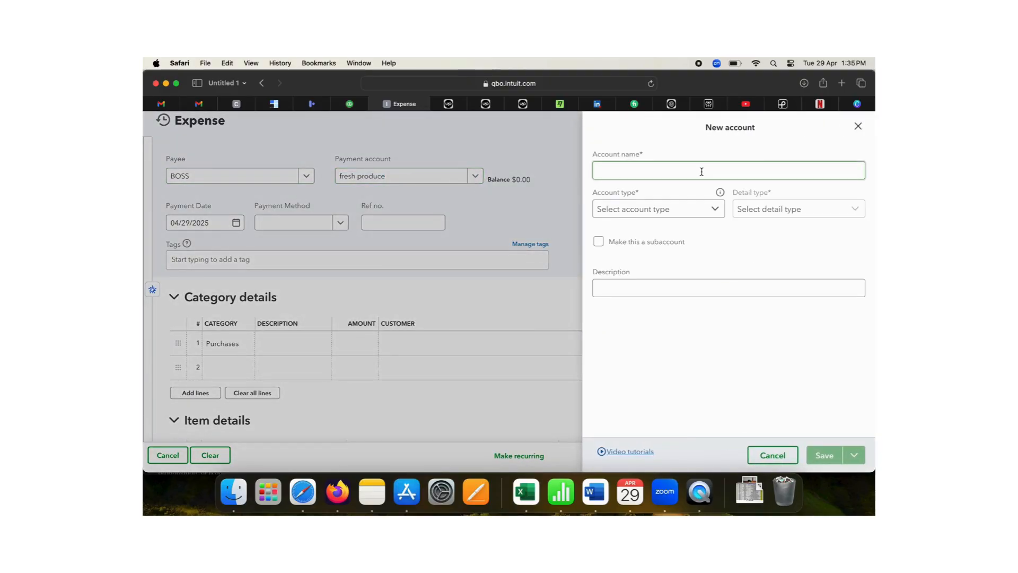
{"action": "type", "text": "g"}
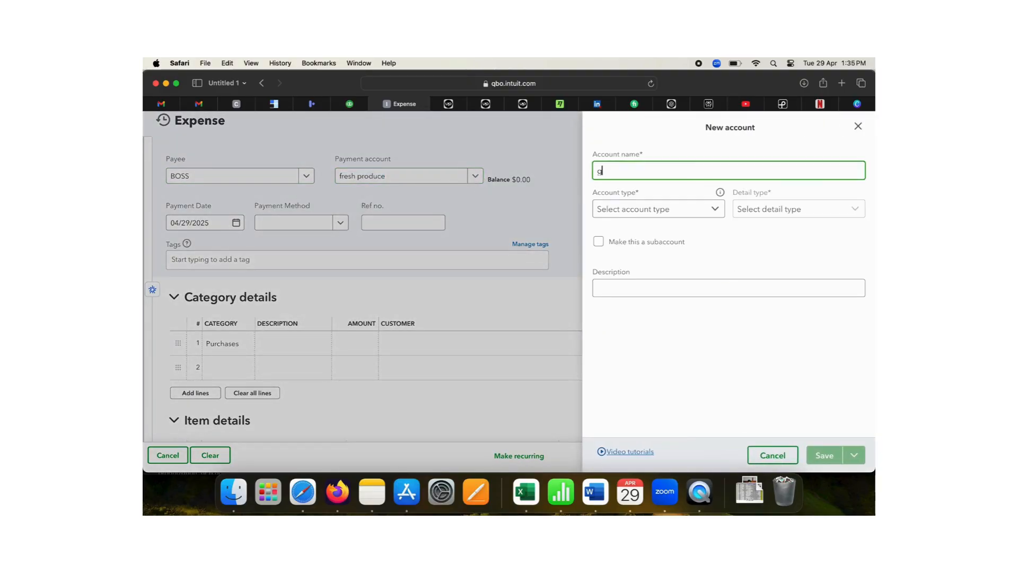
{"action": "type", "text": "roceries"}
{"action": "left_click", "coordinate": [679, 209]}
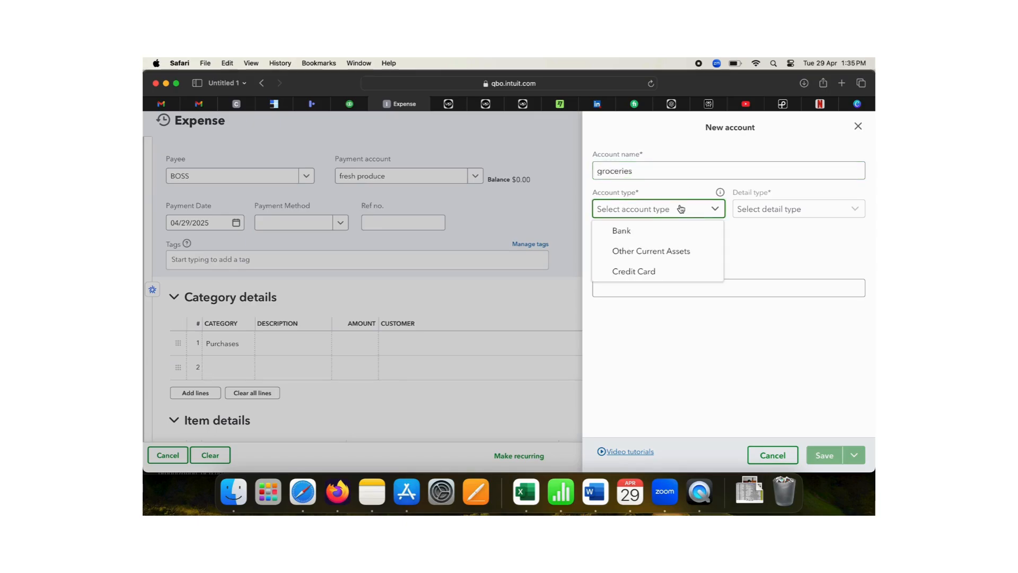
{"action": "left_click", "coordinate": [680, 261]}
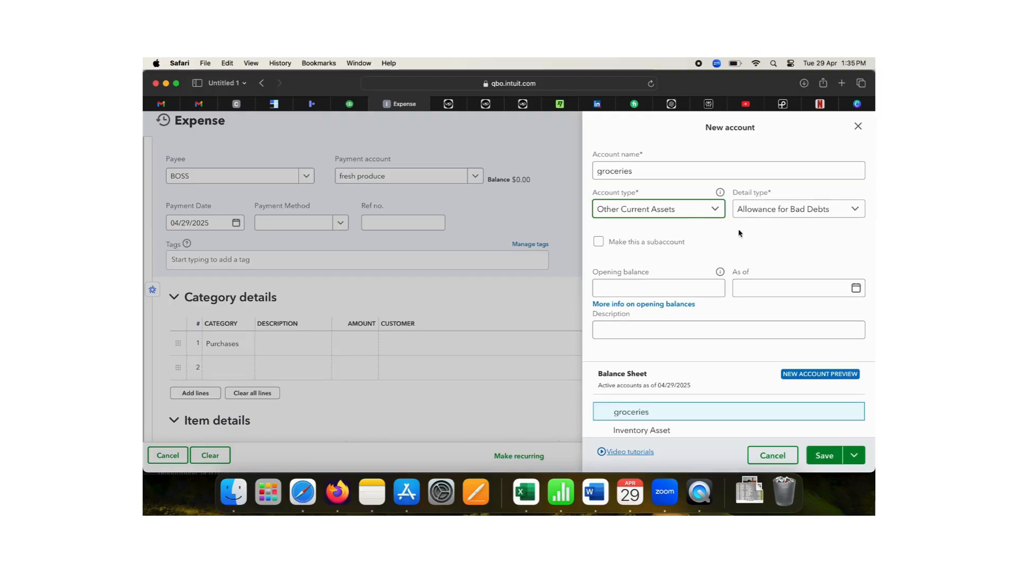
{"action": "left_click", "coordinate": [806, 217]}
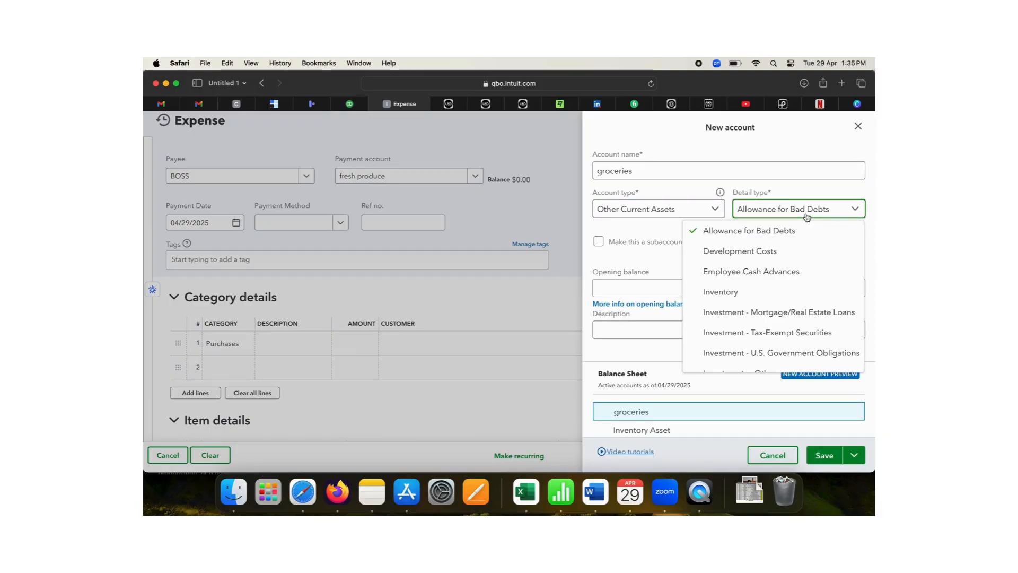
{"action": "left_click", "coordinate": [806, 217]}
{"action": "scroll", "coordinate": [704, 376], "scroll_direction": "down", "scroll_amount": 3}
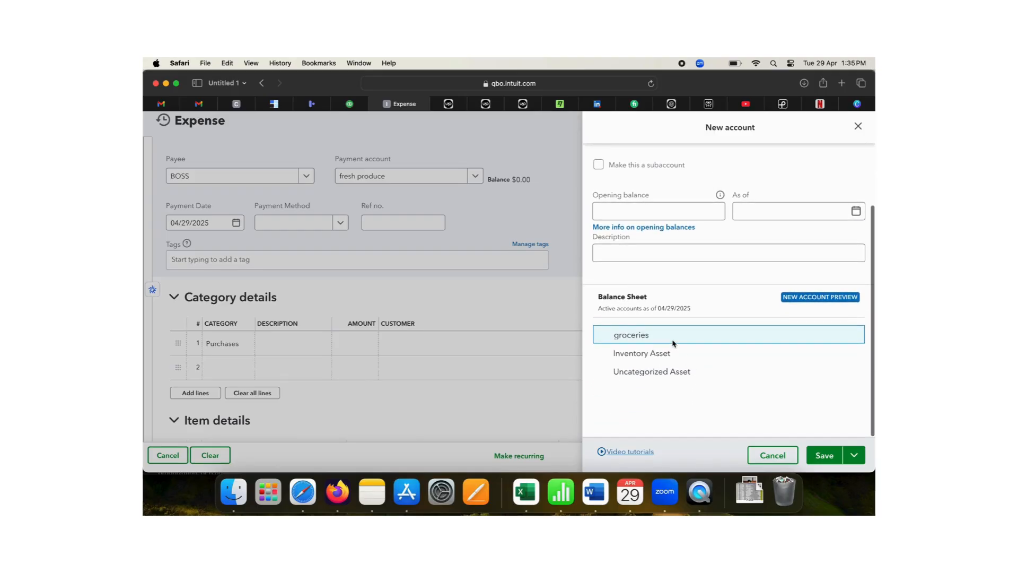
{"action": "left_click", "coordinate": [825, 456]}
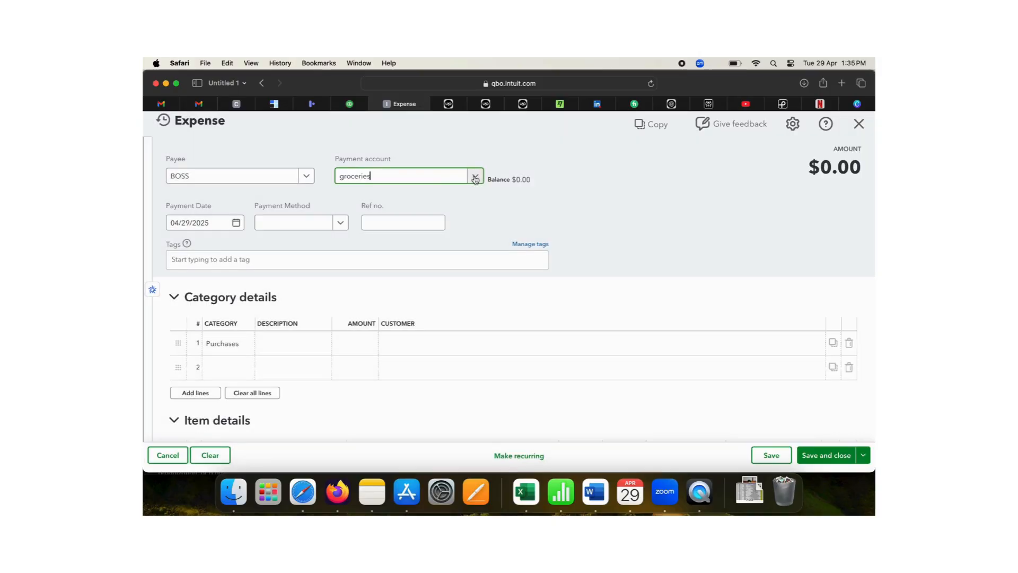
{"action": "left_click", "coordinate": [475, 179]}
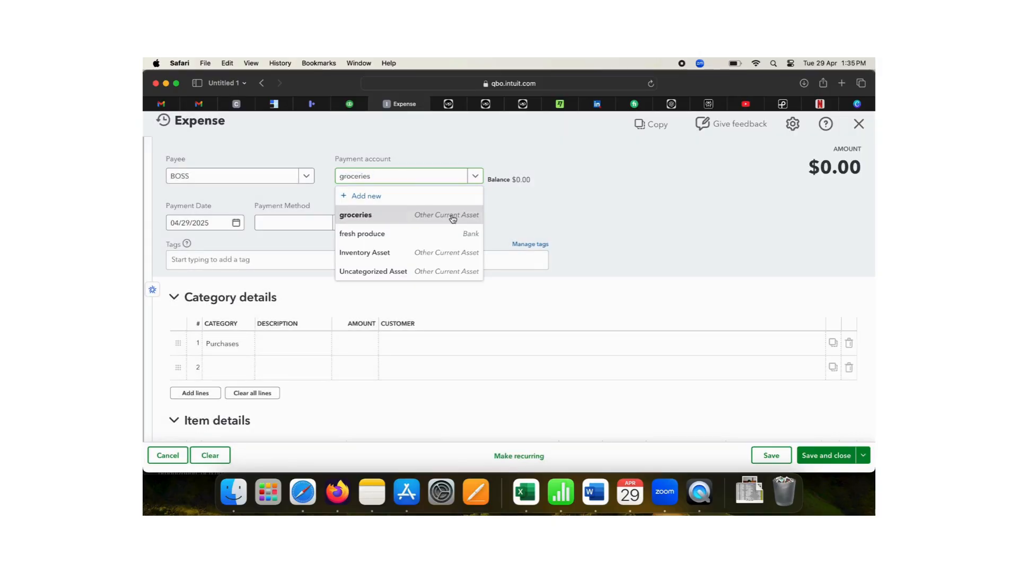
{"action": "left_click", "coordinate": [475, 178]}
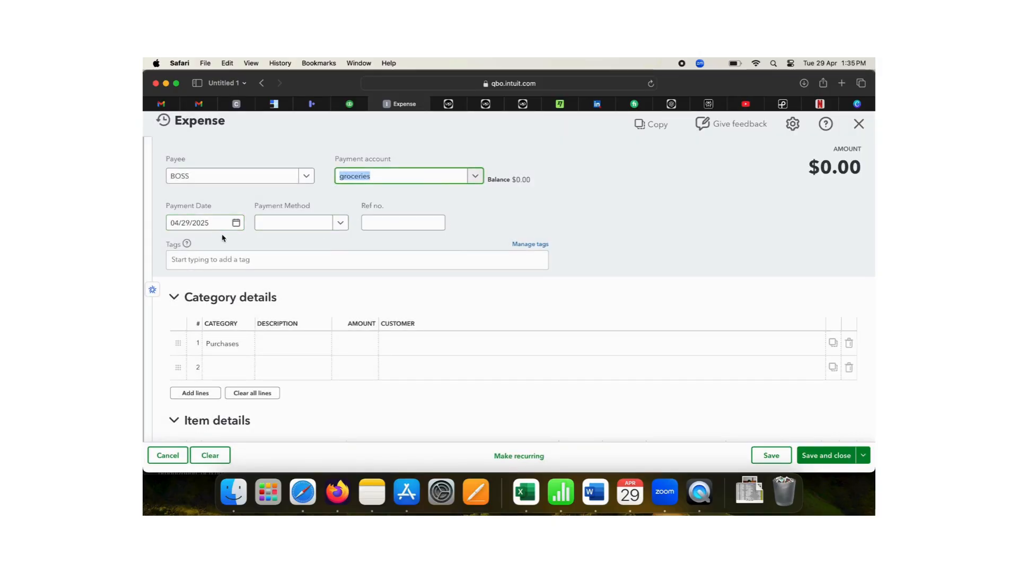
Step: Examine the available categories for the first line of the category details, leaving Purchases selected
{"action": "scroll", "coordinate": [312, 338], "scroll_direction": "down", "scroll_amount": 1}
{"action": "scroll", "coordinate": [312, 338], "scroll_direction": "down", "scroll_amount": 2}
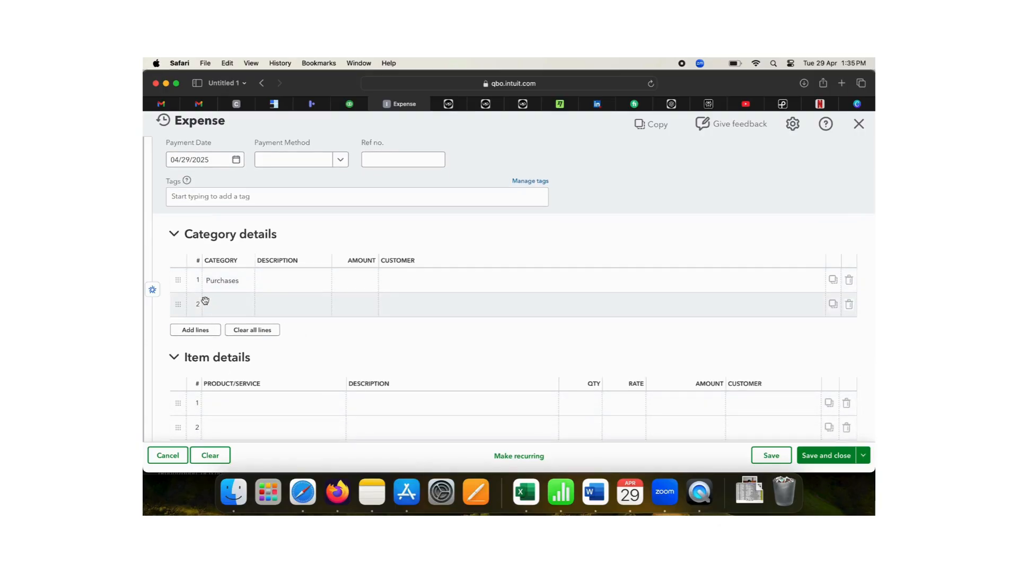
{"action": "scroll", "coordinate": [329, 364], "scroll_direction": "down", "scroll_amount": 2}
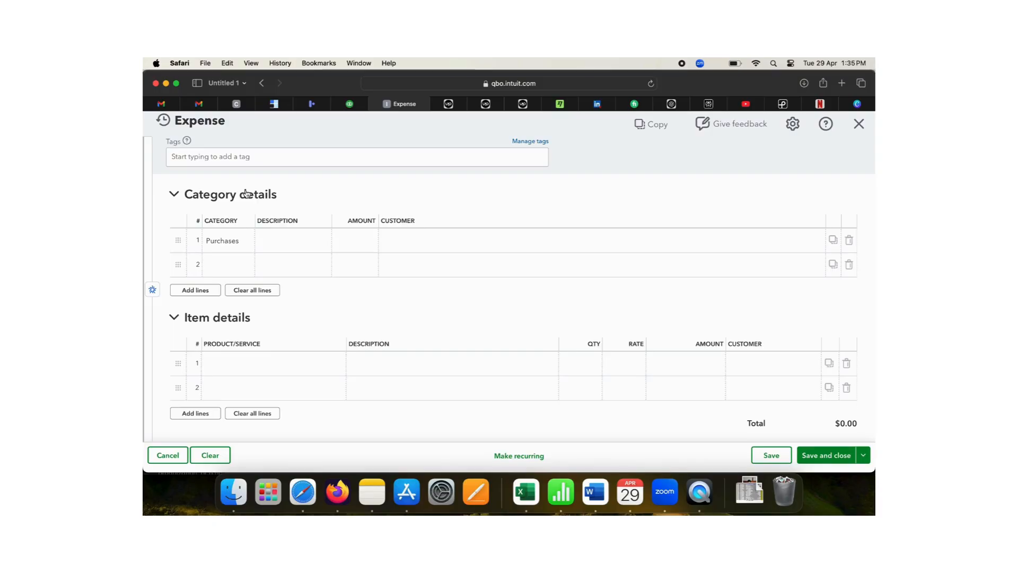
{"action": "left_click", "coordinate": [239, 242]}
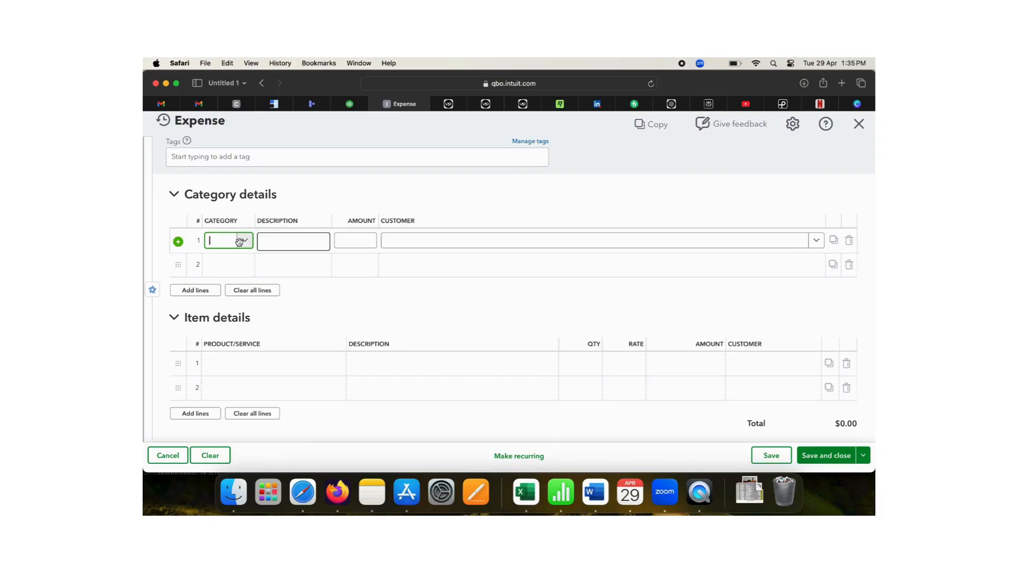
{"action": "left_click", "coordinate": [246, 242]}
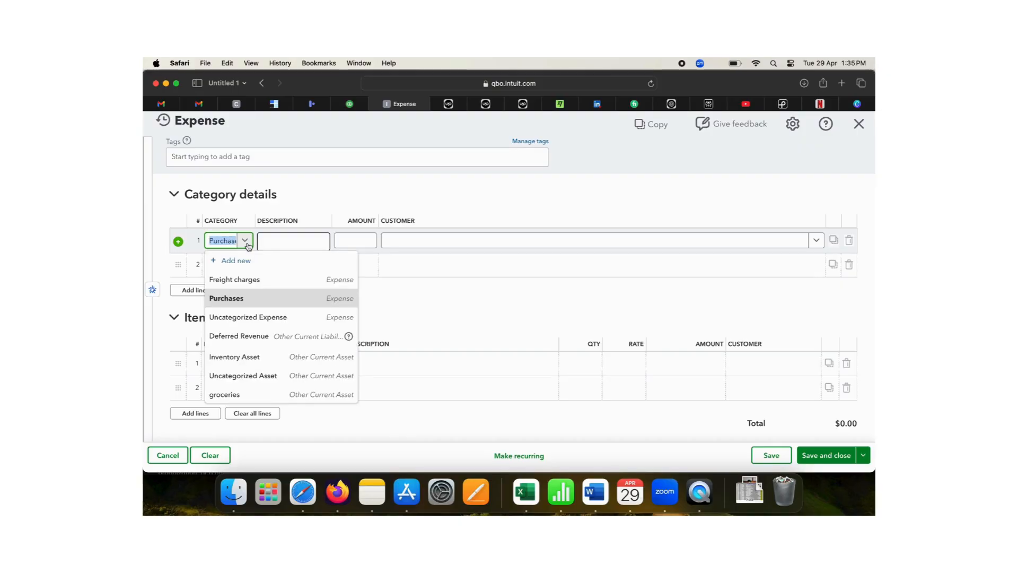
{"action": "left_click", "coordinate": [245, 243]}
{"action": "left_click", "coordinate": [276, 243]}
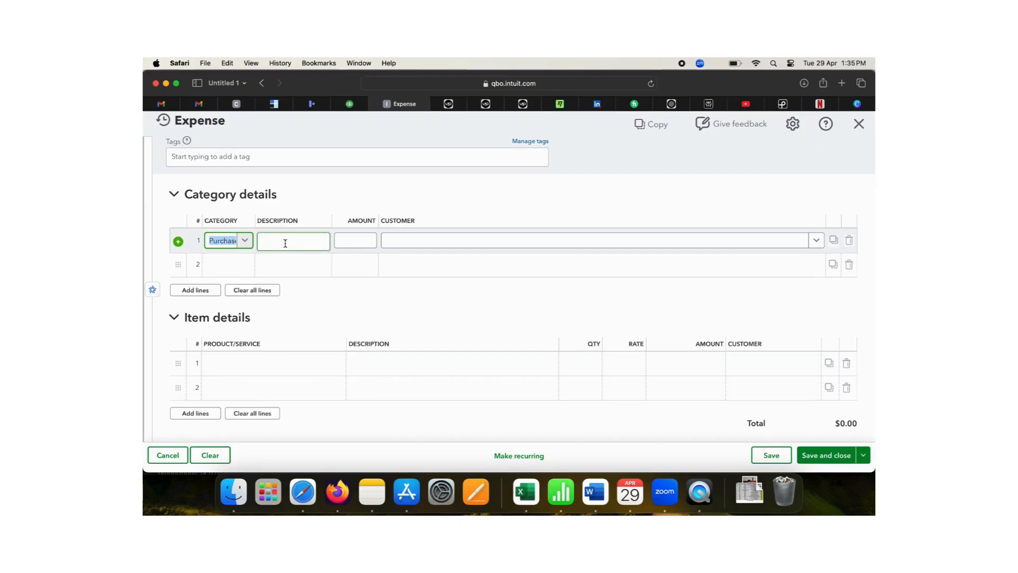
Step: Add a new product/service from the first item line and name it groceries
{"action": "left_click", "coordinate": [283, 366]}
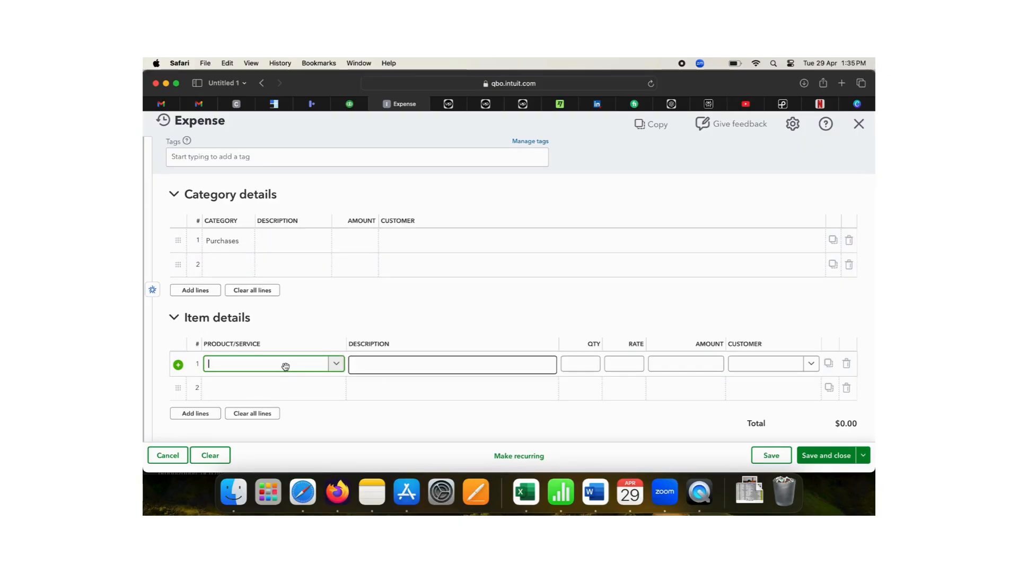
{"action": "scroll", "coordinate": [341, 366], "scroll_direction": "down", "scroll_amount": 2}
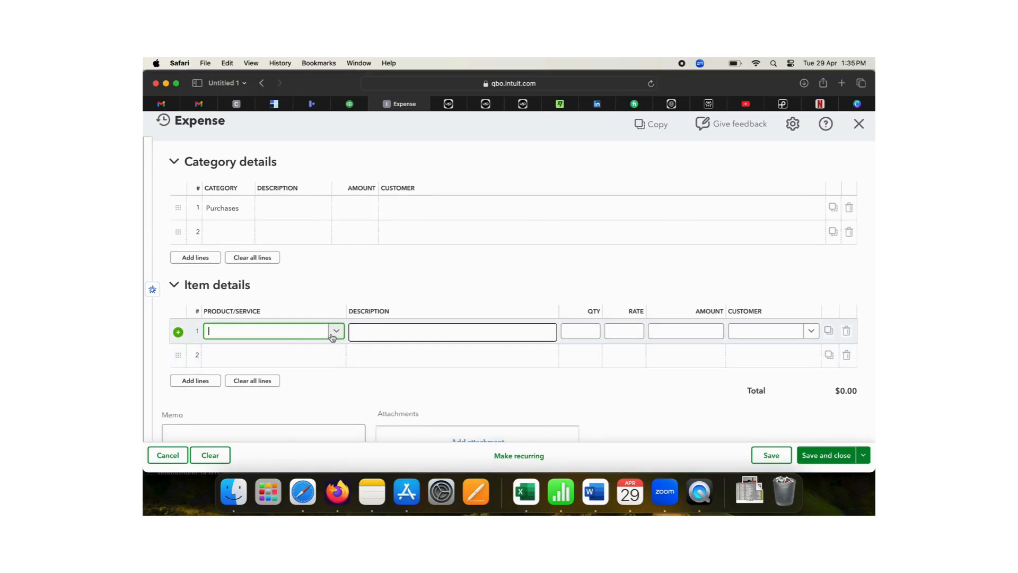
{"action": "left_click", "coordinate": [337, 332]}
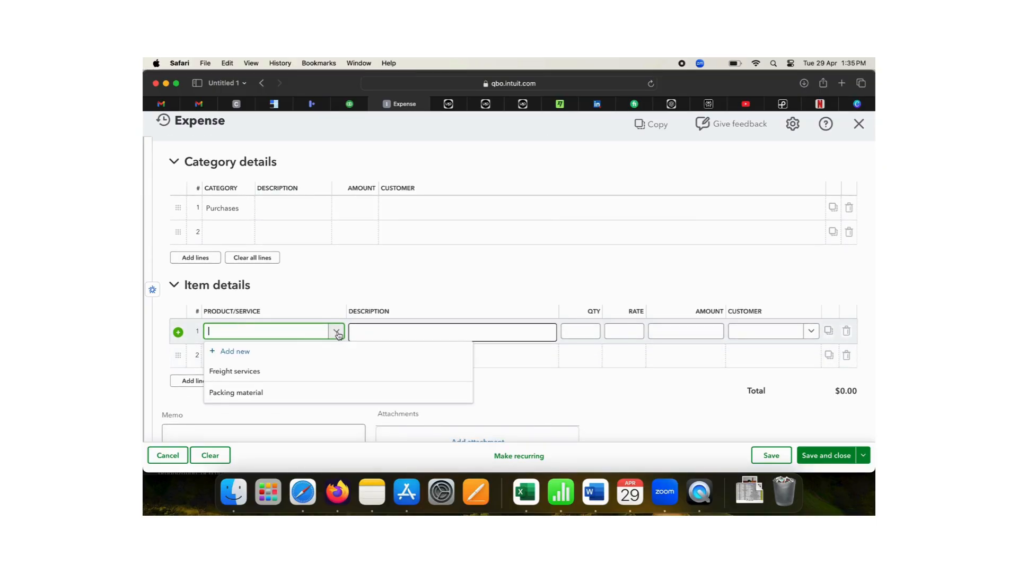
{"action": "left_click", "coordinate": [322, 357]}
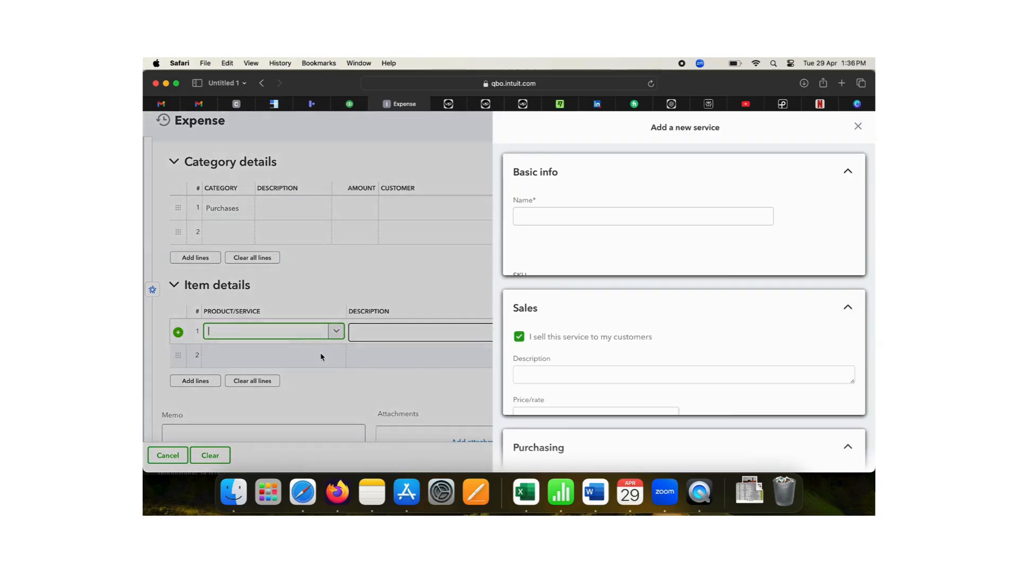
{"action": "left_click", "coordinate": [645, 210]}
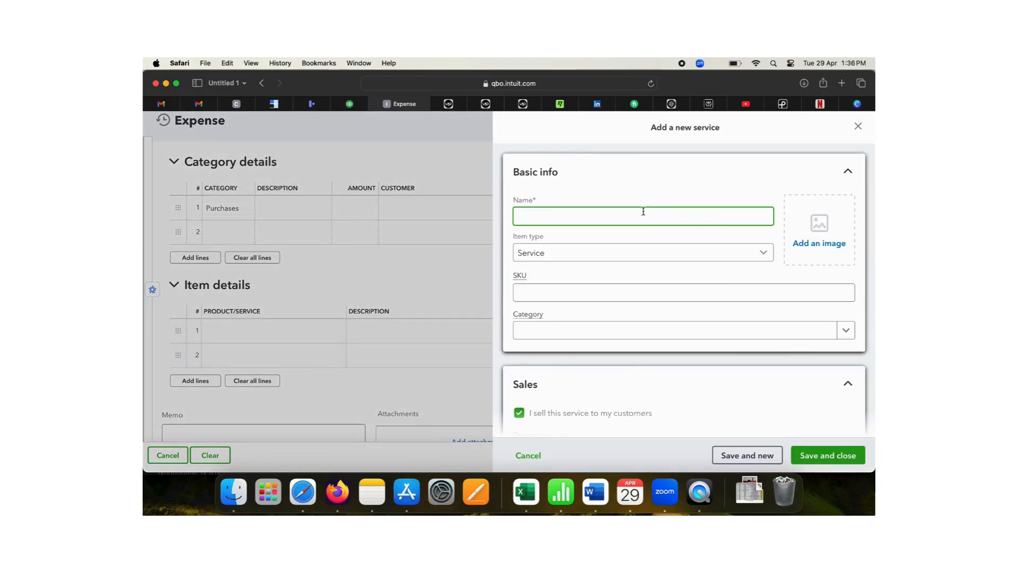
{"action": "type", "text": "groceruw"}
{"action": "key", "text": "BackSpace"}
Step: Set the groceries item type to Non-inventory item and save the new product
{"action": "left_click", "coordinate": [680, 252]}
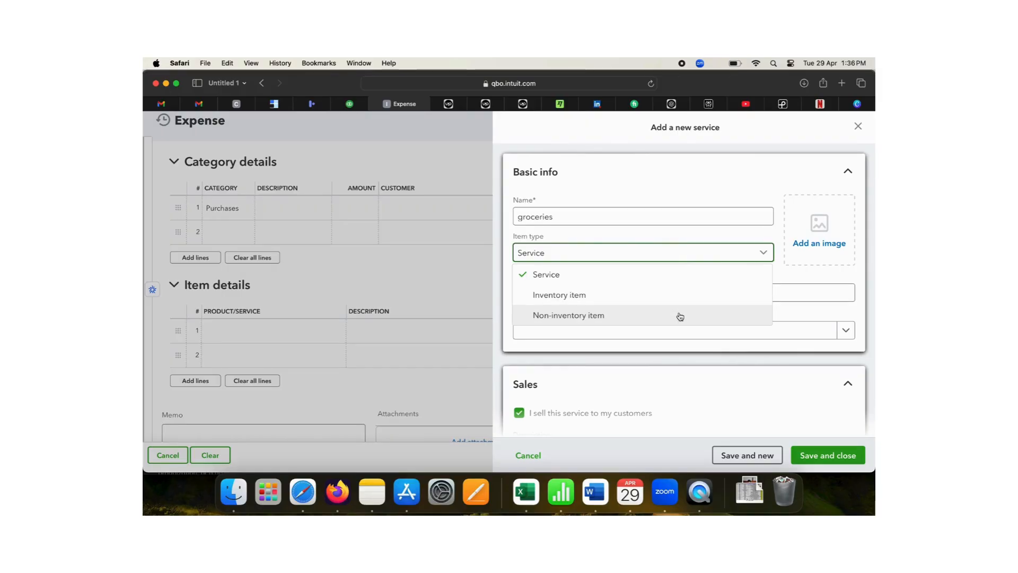
{"action": "left_click", "coordinate": [681, 316]}
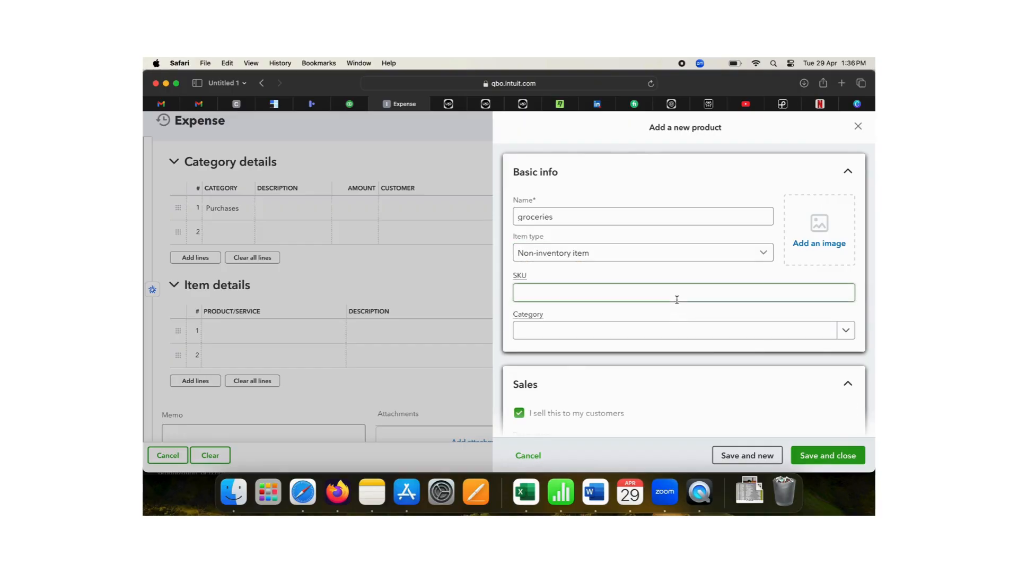
{"action": "left_click", "coordinate": [636, 335]}
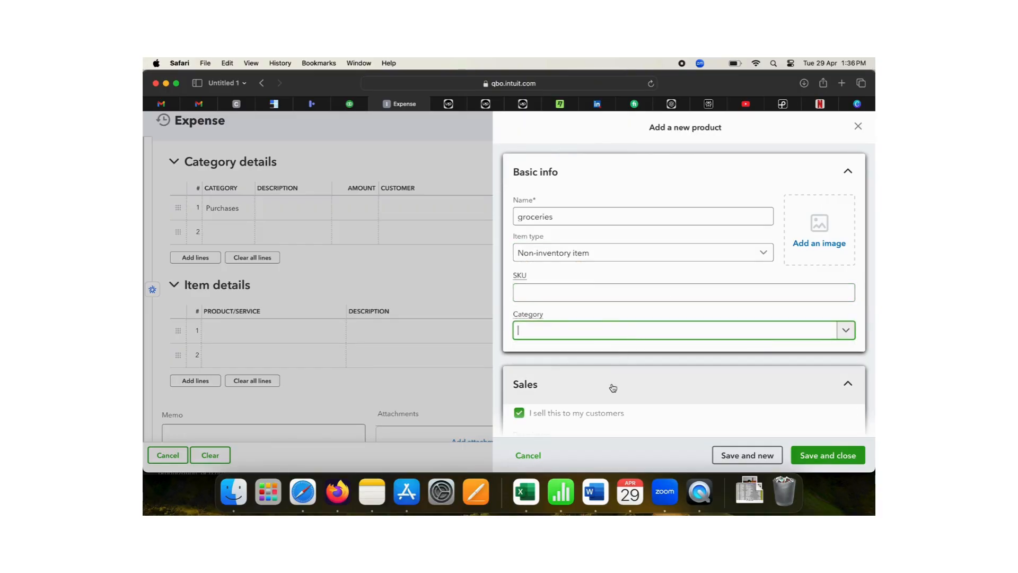
{"action": "scroll", "coordinate": [613, 387], "scroll_direction": "down", "scroll_amount": 5}
{"action": "scroll", "coordinate": [613, 387], "scroll_direction": "down", "scroll_amount": 2}
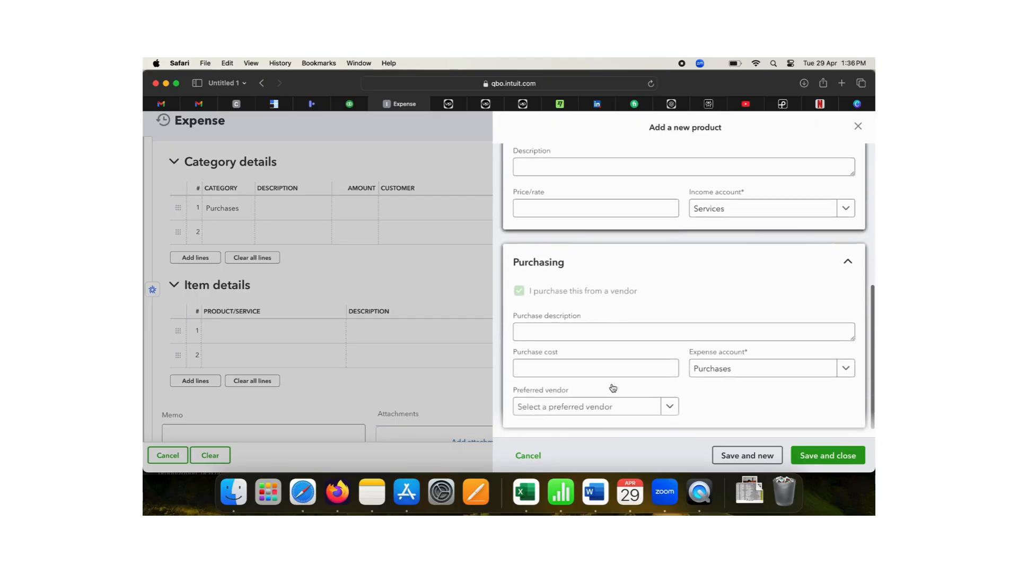
{"action": "left_click", "coordinate": [816, 453]}
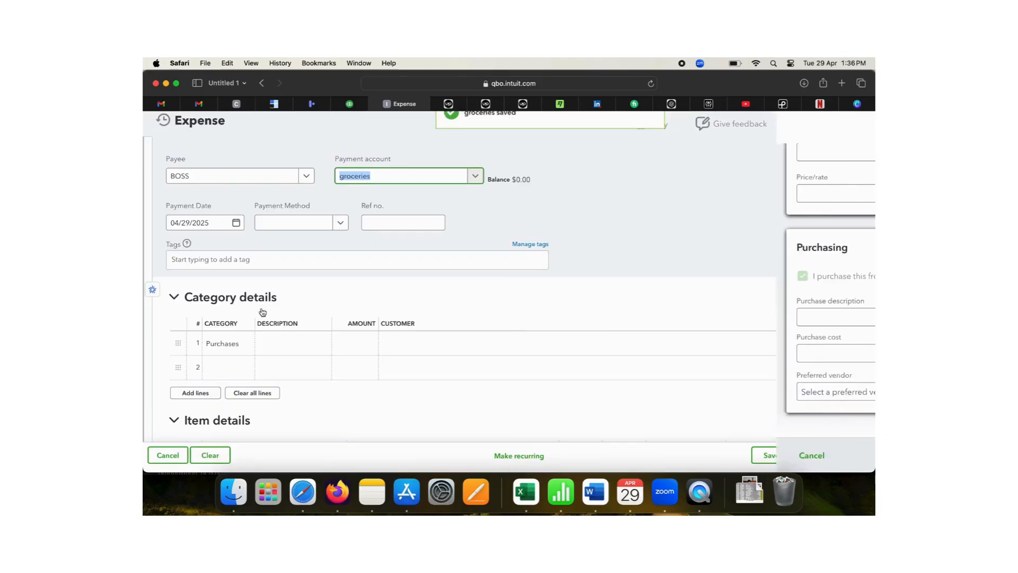
Step: Set the groceries item line to a quantity of 20 and a rate of 10
{"action": "scroll", "coordinate": [239, 368], "scroll_direction": "down", "scroll_amount": 3}
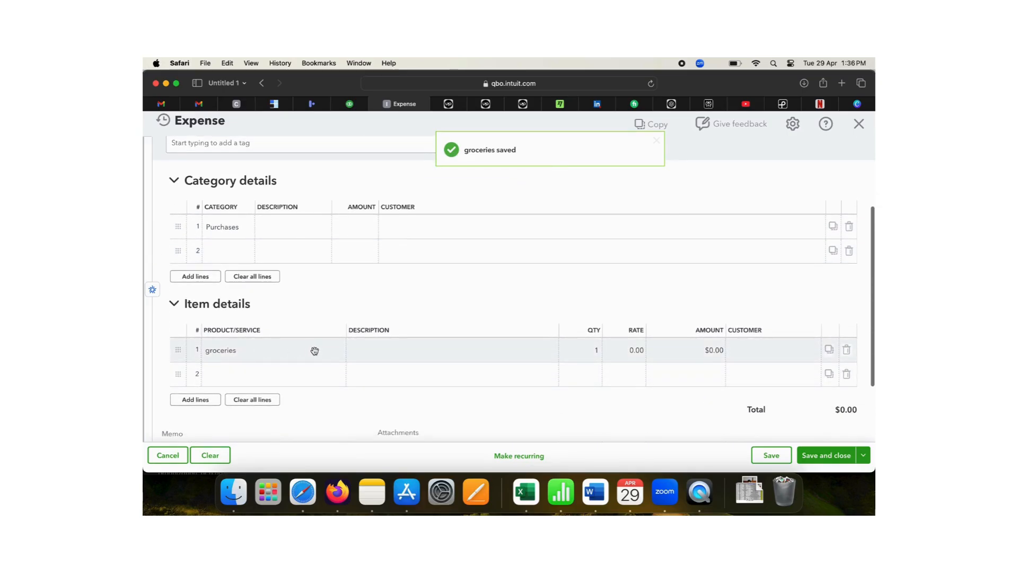
{"action": "left_click", "coordinate": [274, 378]}
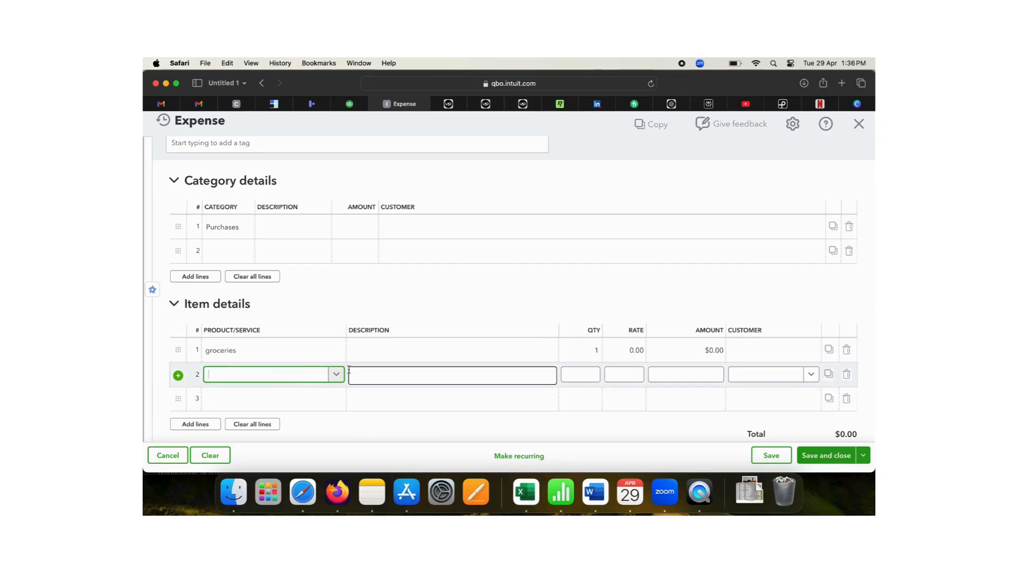
{"action": "left_click", "coordinate": [592, 350]}
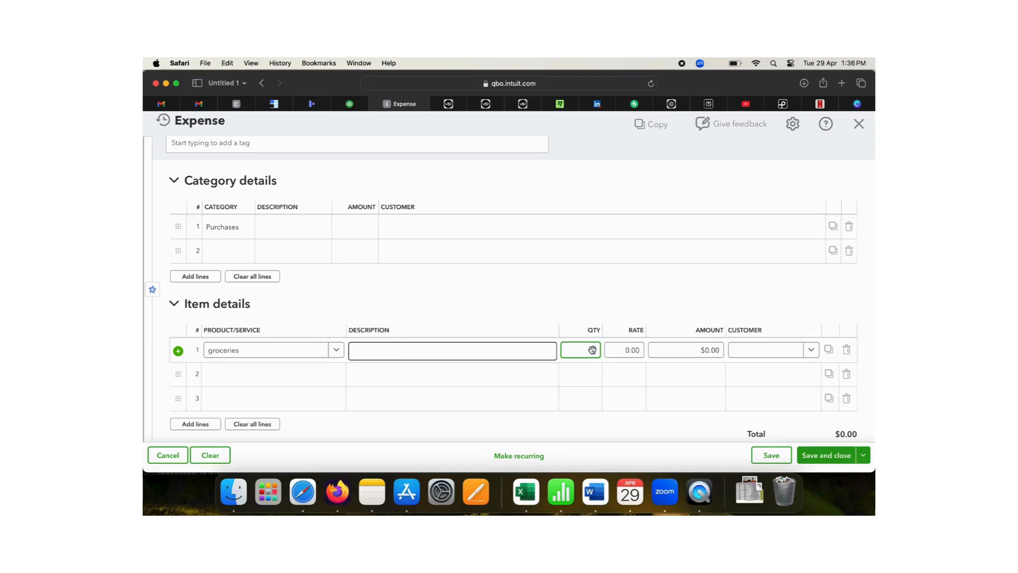
{"action": "type", "text": "20"}
{"action": "left_click", "coordinate": [635, 352]}
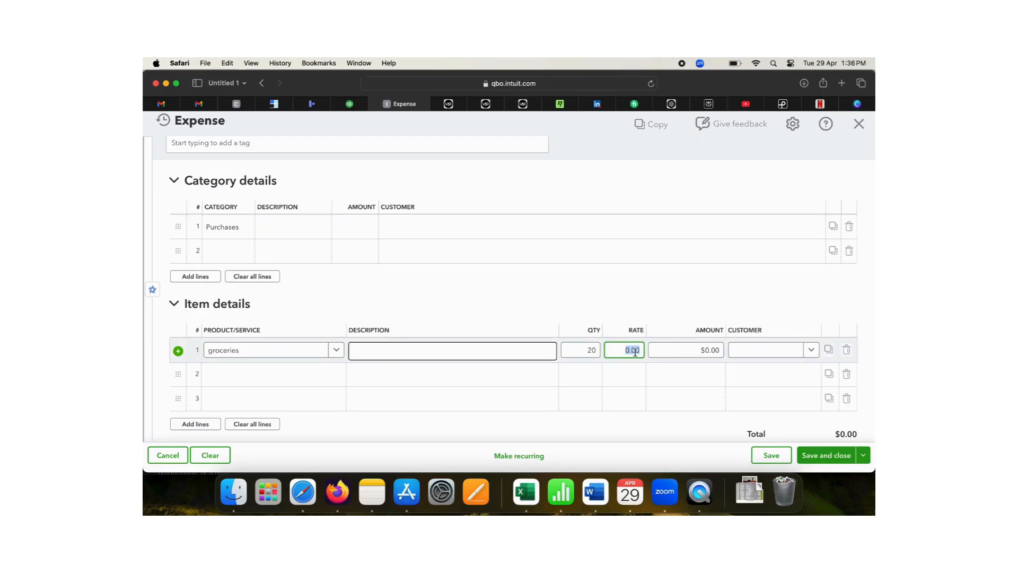
{"action": "type", "text": "10"}
{"action": "left_click", "coordinate": [639, 382]}
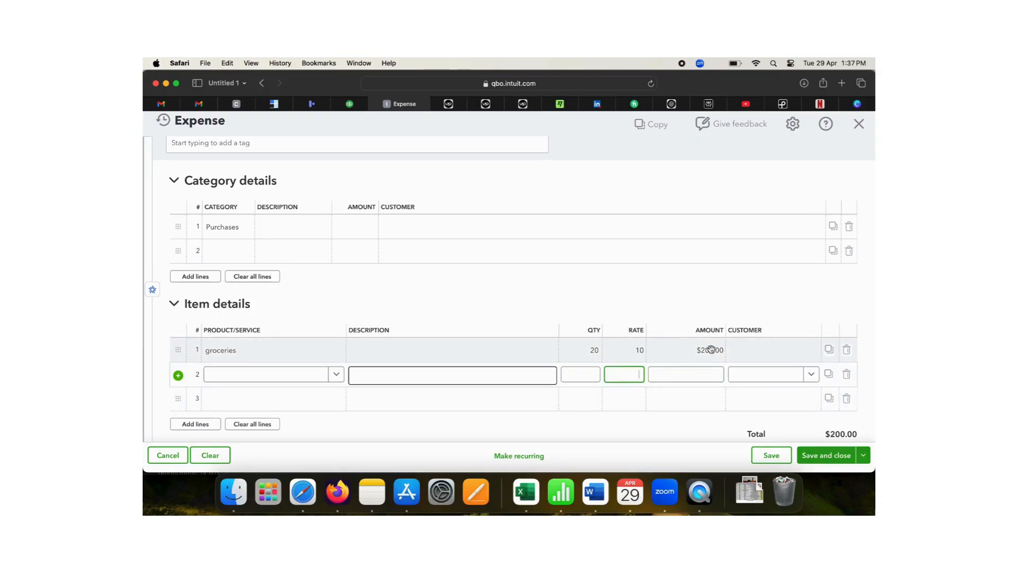
{"action": "scroll", "coordinate": [705, 348], "scroll_direction": "down", "scroll_amount": 4}
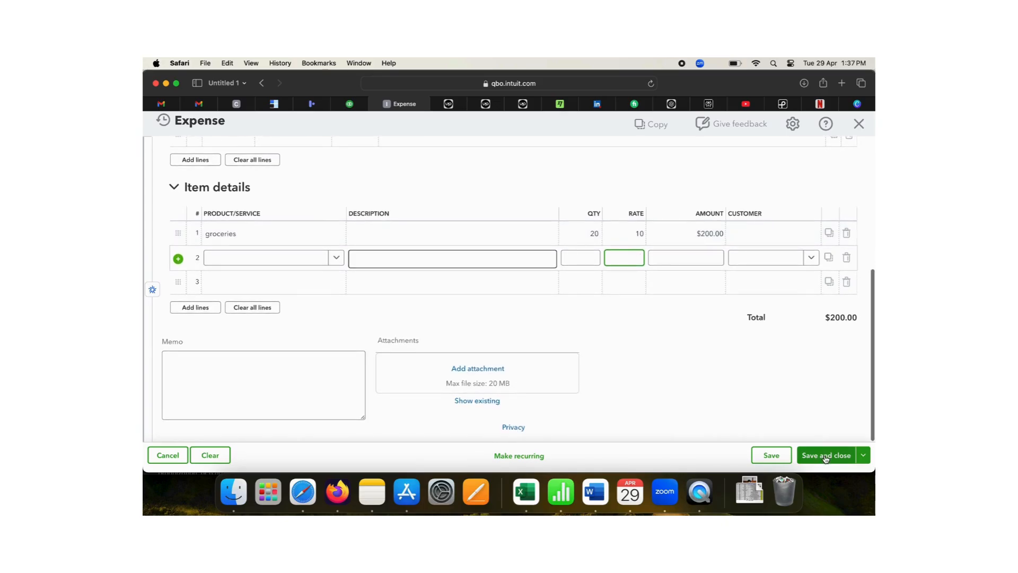
Step: Save and close the BOSS groceries expense, and start a new vendor bill
{"action": "left_click", "coordinate": [867, 457]}
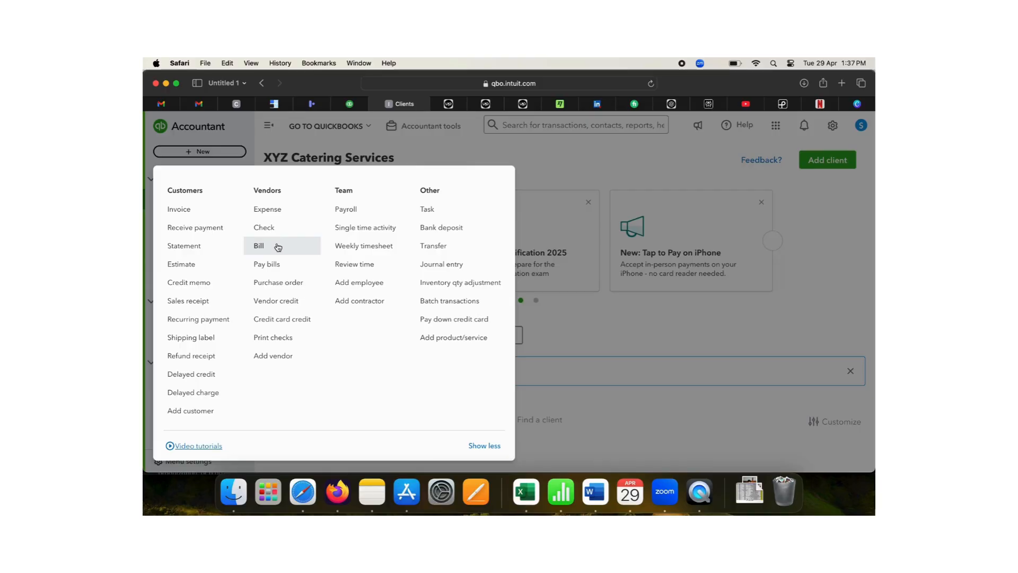
{"action": "left_click", "coordinate": [278, 247]}
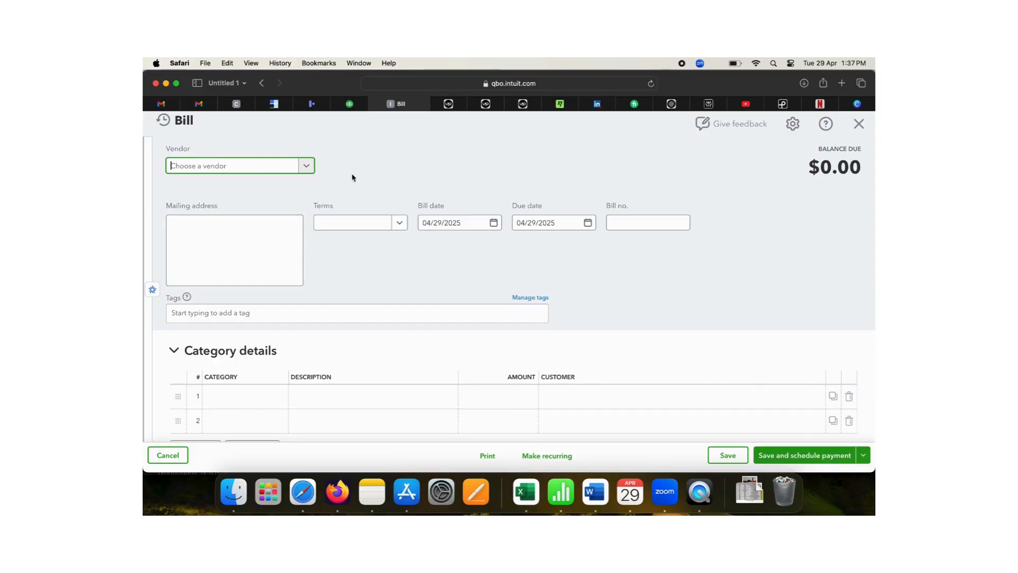
Step: Examine the blank bill form and its saving options, and close the form without entering a bill
{"action": "scroll", "coordinate": [446, 272], "scroll_direction": "down", "scroll_amount": 4}
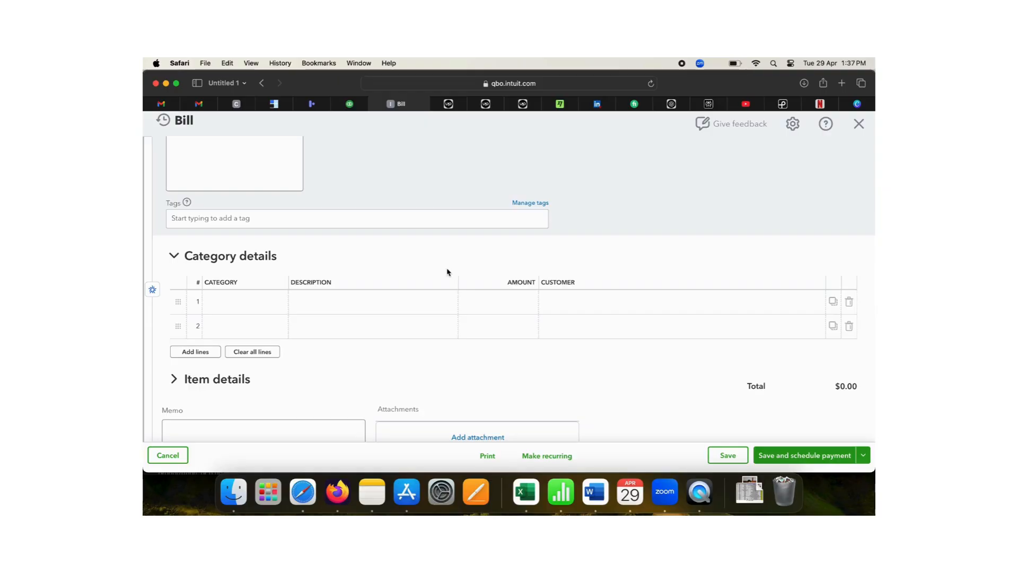
{"action": "scroll", "coordinate": [447, 272], "scroll_direction": "down", "scroll_amount": 3}
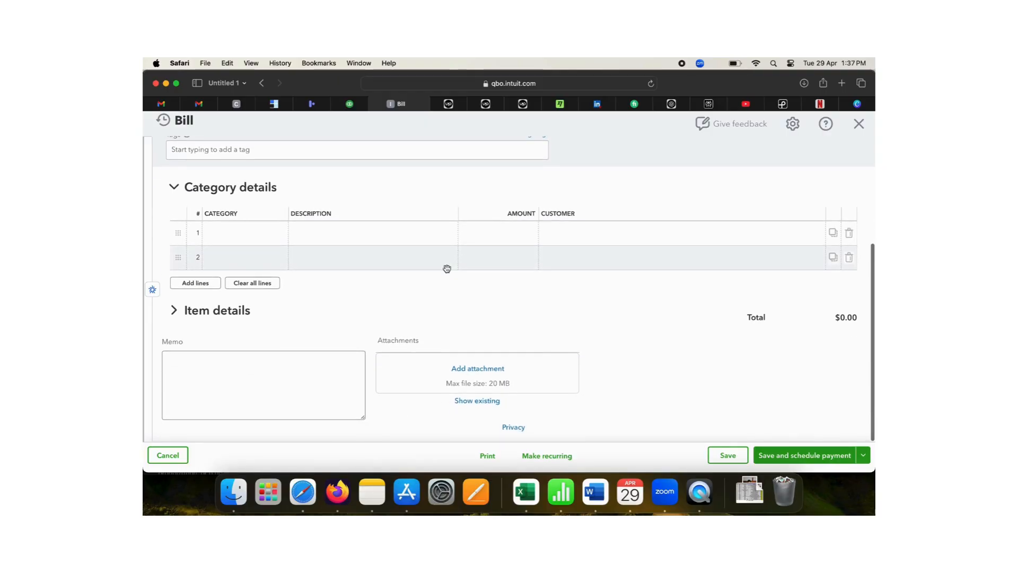
{"action": "left_click", "coordinate": [862, 457]}
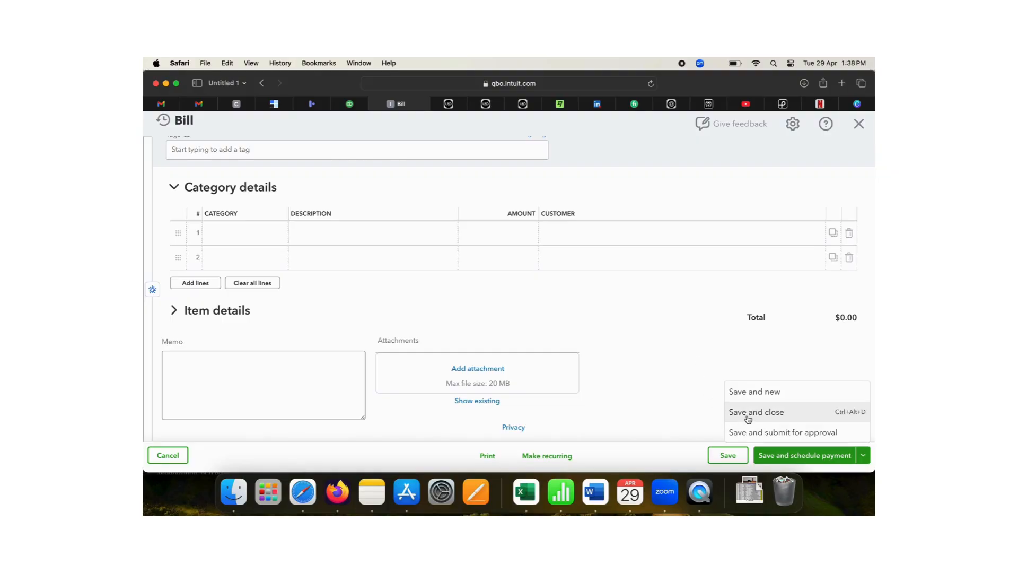
{"action": "left_click", "coordinate": [662, 349]}
{"action": "scroll", "coordinate": [662, 349], "scroll_direction": "up", "scroll_amount": 5}
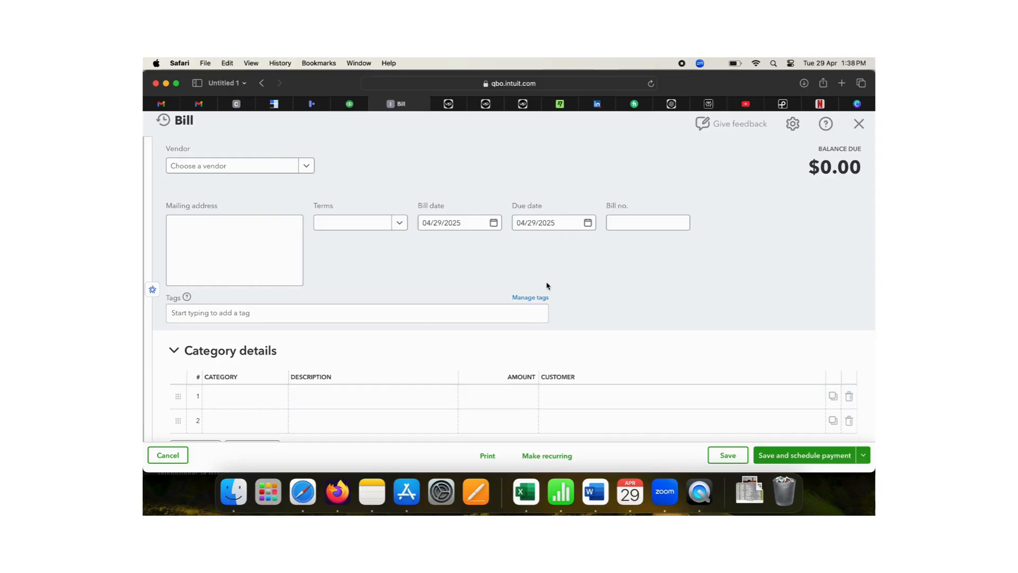
{"action": "left_click", "coordinate": [861, 457]}
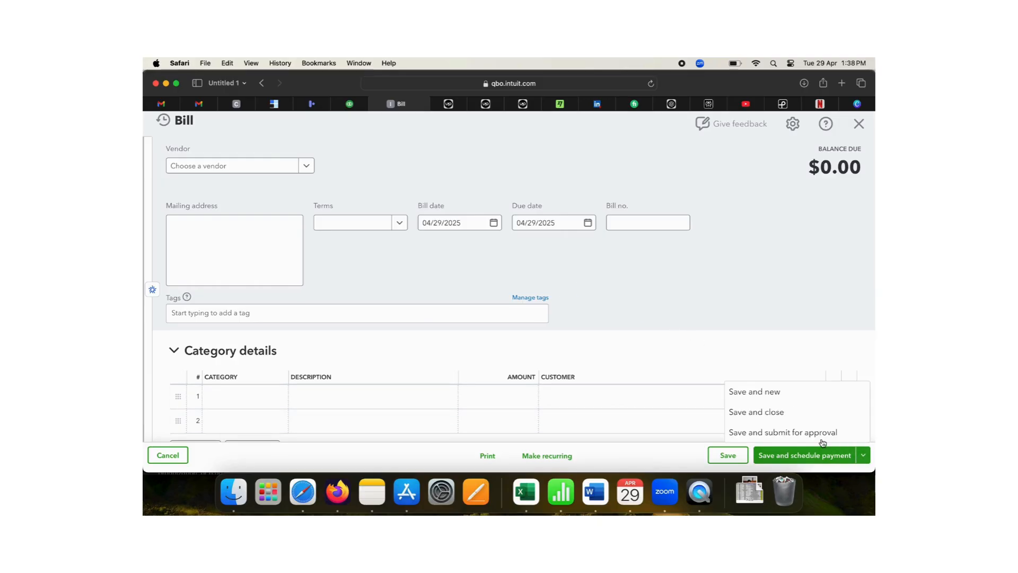
{"action": "left_click", "coordinate": [753, 306]}
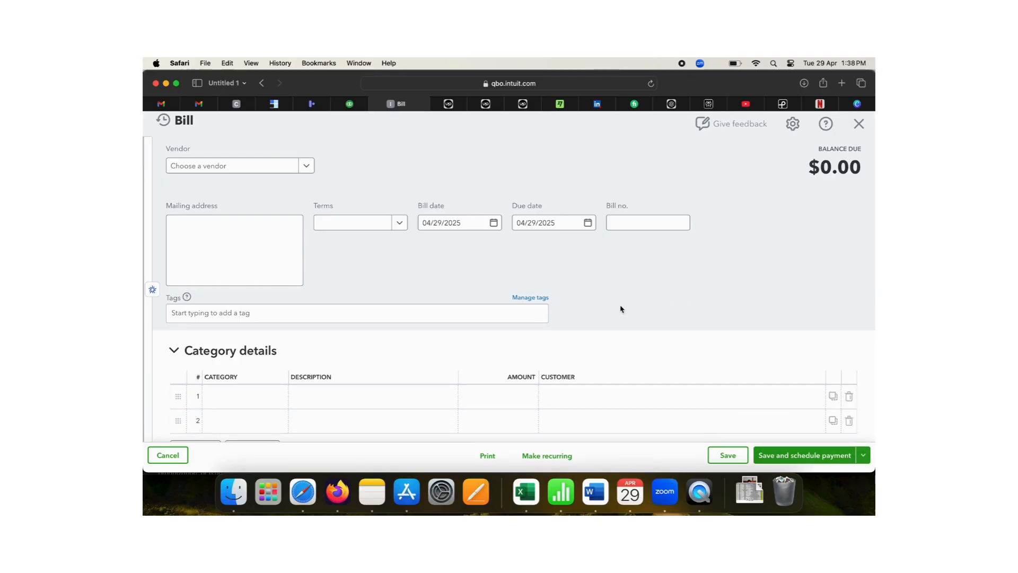
{"action": "left_click", "coordinate": [859, 124]}
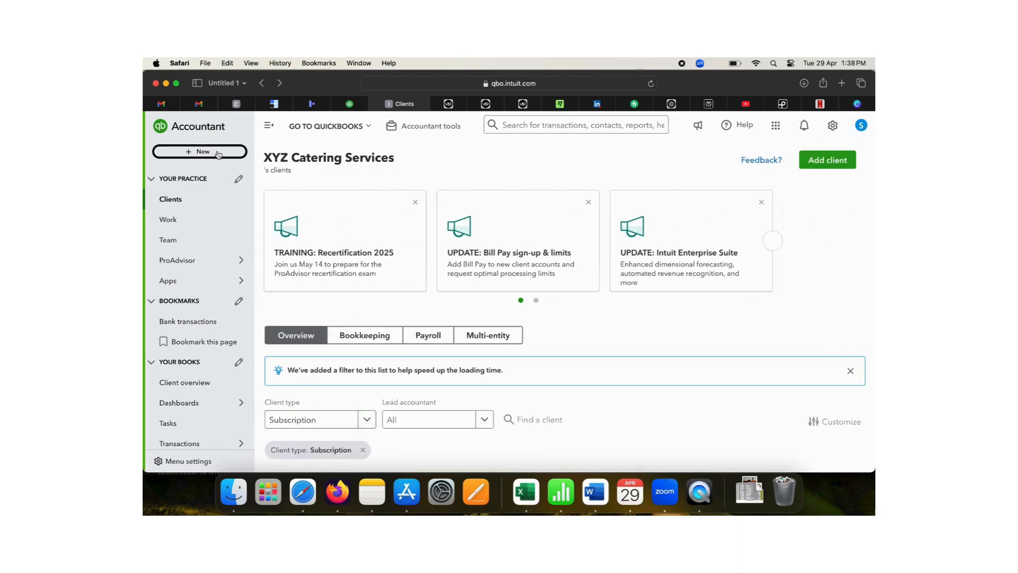
Step: Open the chart of accounts and look through the listed accounts, their types and balances
{"action": "scroll", "coordinate": [209, 390], "scroll_direction": "down", "scroll_amount": 4}
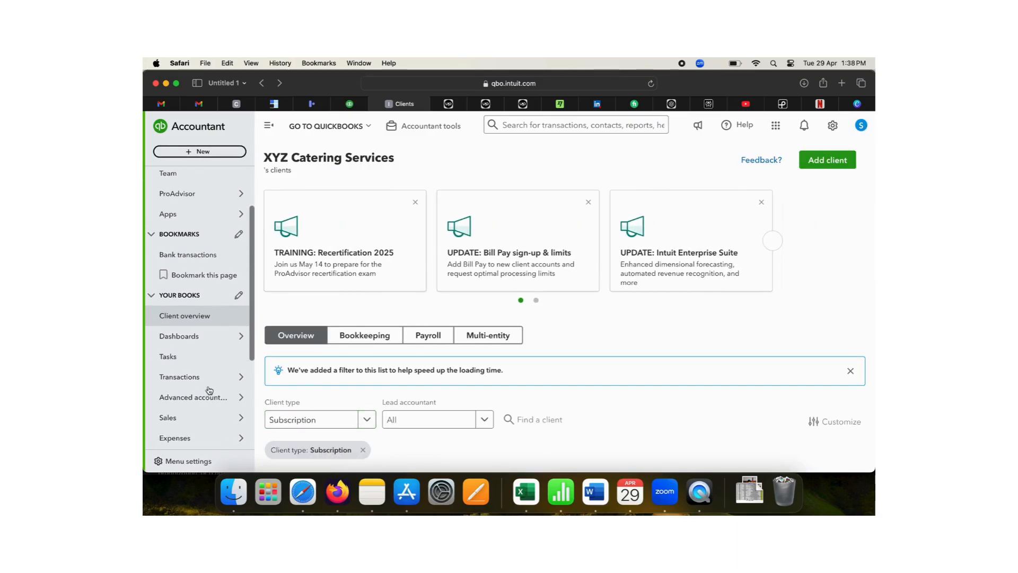
{"action": "mouse_move", "coordinate": [214, 360]}
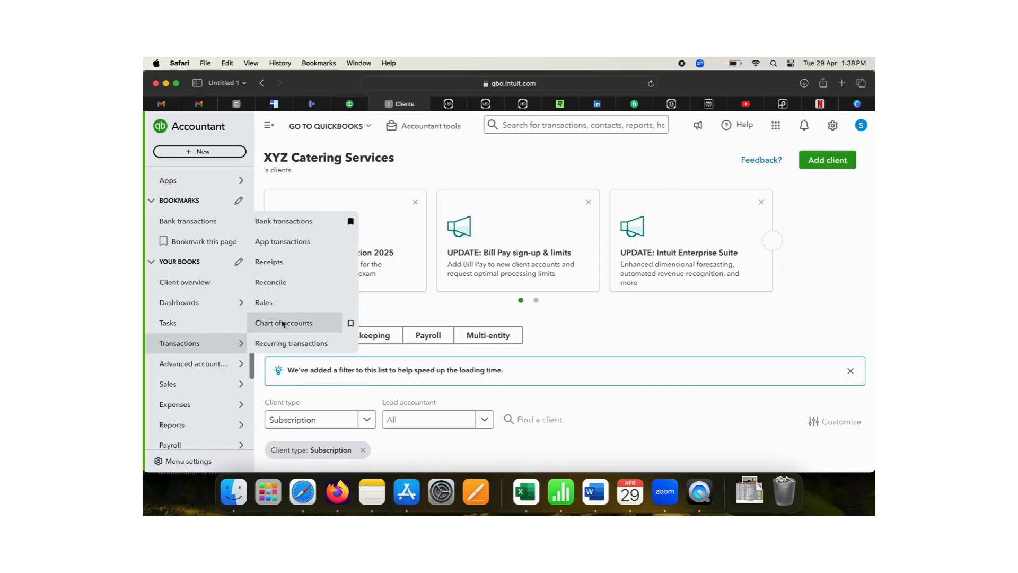
{"action": "left_click", "coordinate": [283, 323]}
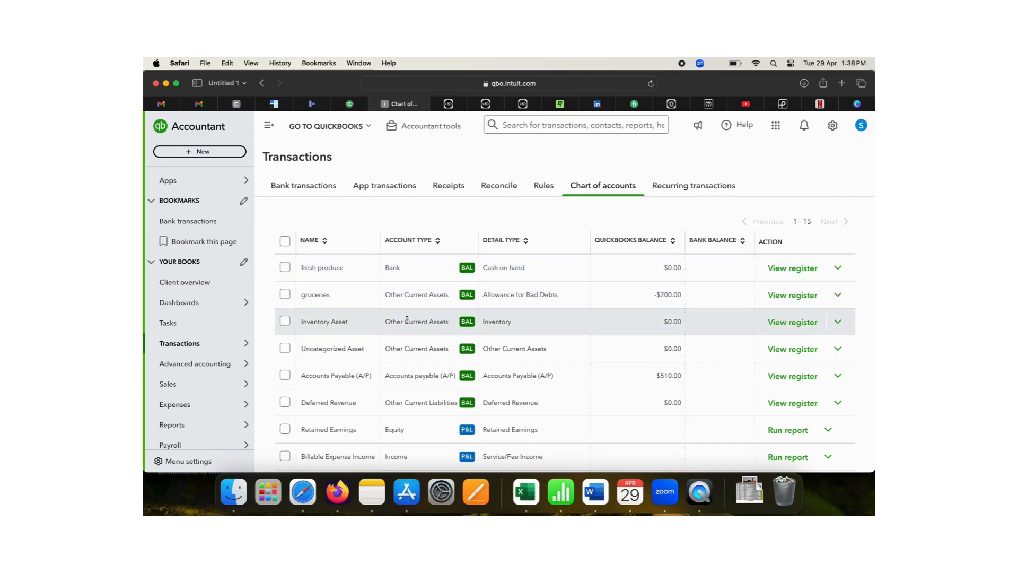
{"action": "scroll", "coordinate": [411, 362], "scroll_direction": "down", "scroll_amount": 5}
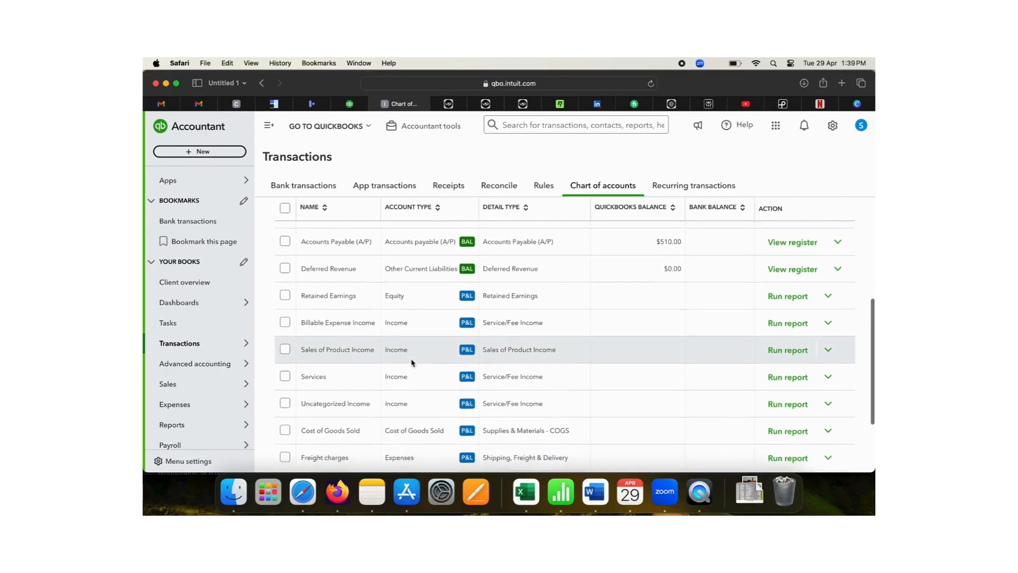
{"action": "scroll", "coordinate": [411, 362], "scroll_direction": "up", "scroll_amount": 5}
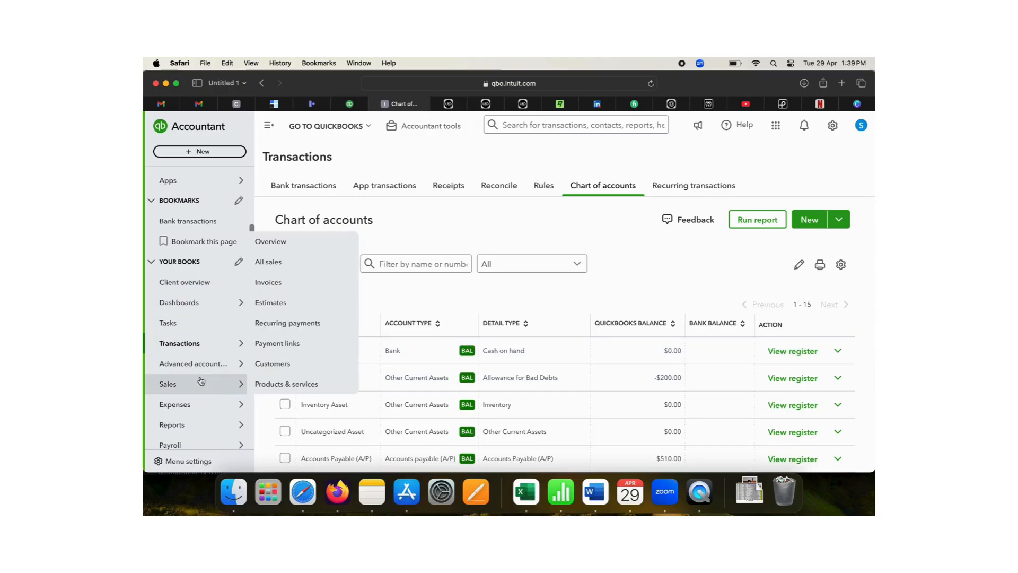
Step: Open the Profit and Loss report from the favorites in the standard reports
{"action": "scroll", "coordinate": [204, 387], "scroll_direction": "down", "scroll_amount": 1}
{"action": "mouse_move", "coordinate": [211, 409]}
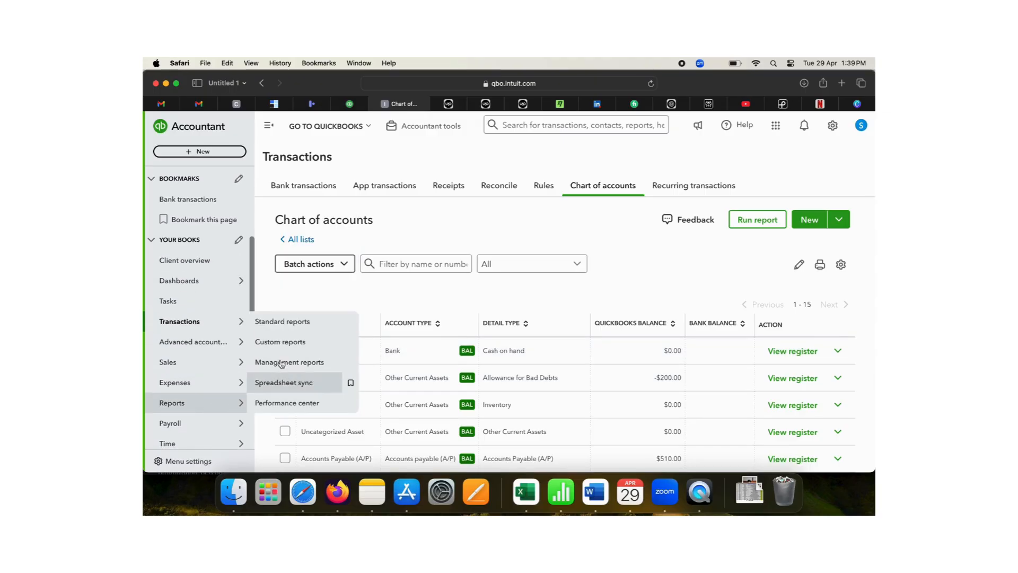
{"action": "left_click", "coordinate": [283, 322]}
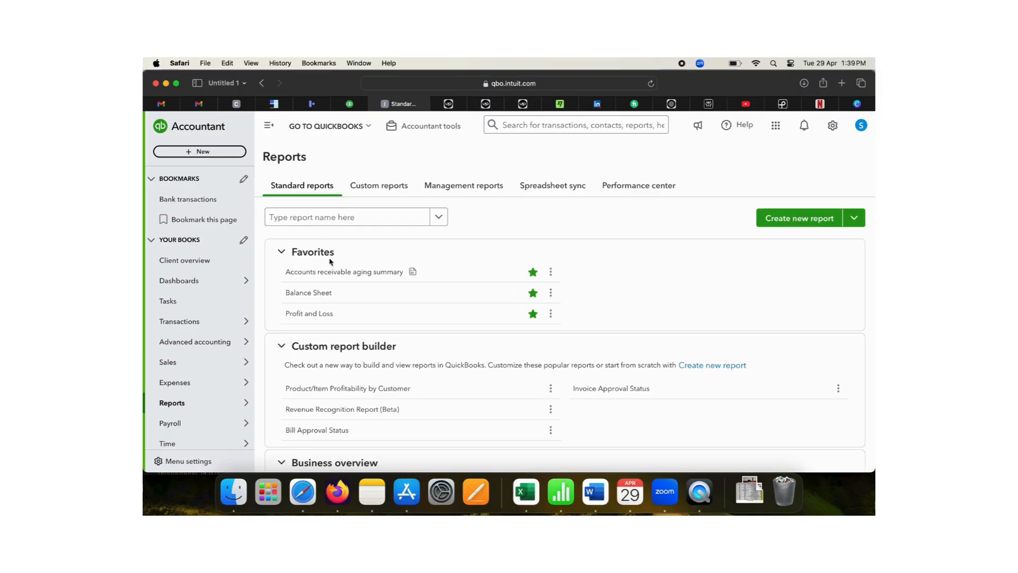
{"action": "left_click", "coordinate": [318, 312]}
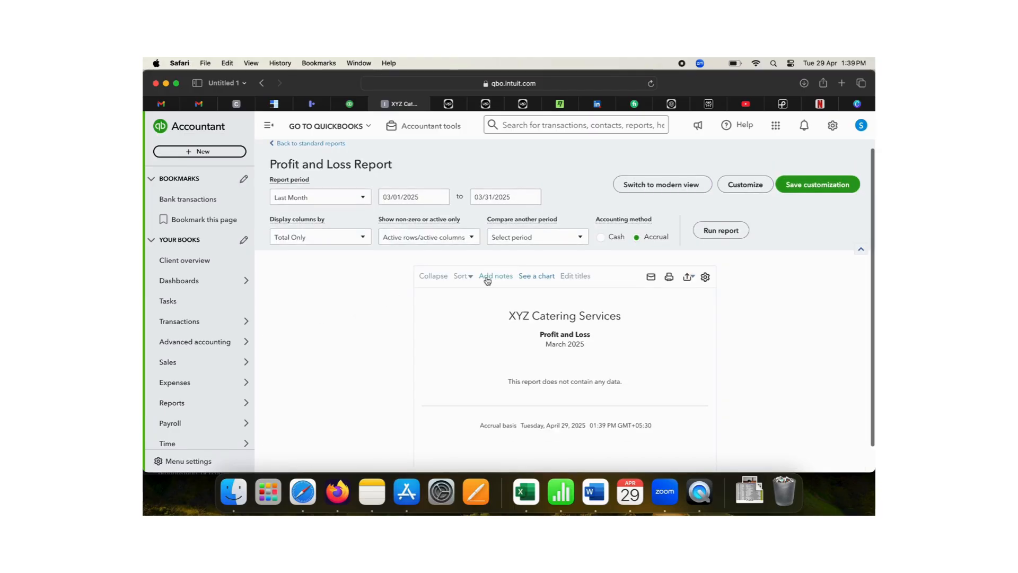
Step: Set the Profit and Loss report period to This Year-to-date and run the report
{"action": "scroll", "coordinate": [473, 272], "scroll_direction": "down", "scroll_amount": 1}
{"action": "left_click", "coordinate": [358, 174]}
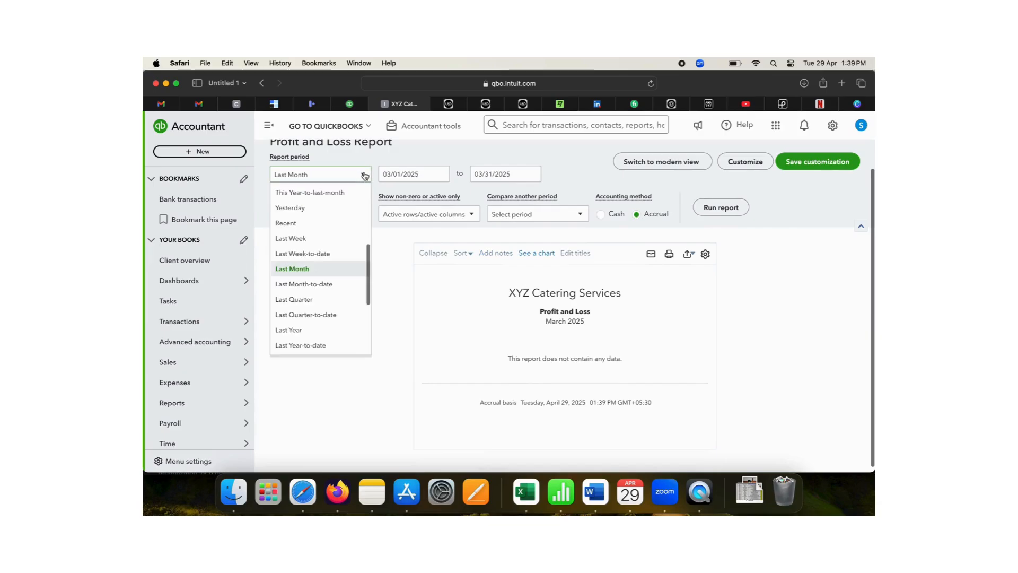
{"action": "scroll", "coordinate": [345, 205], "scroll_direction": "up", "scroll_amount": 2}
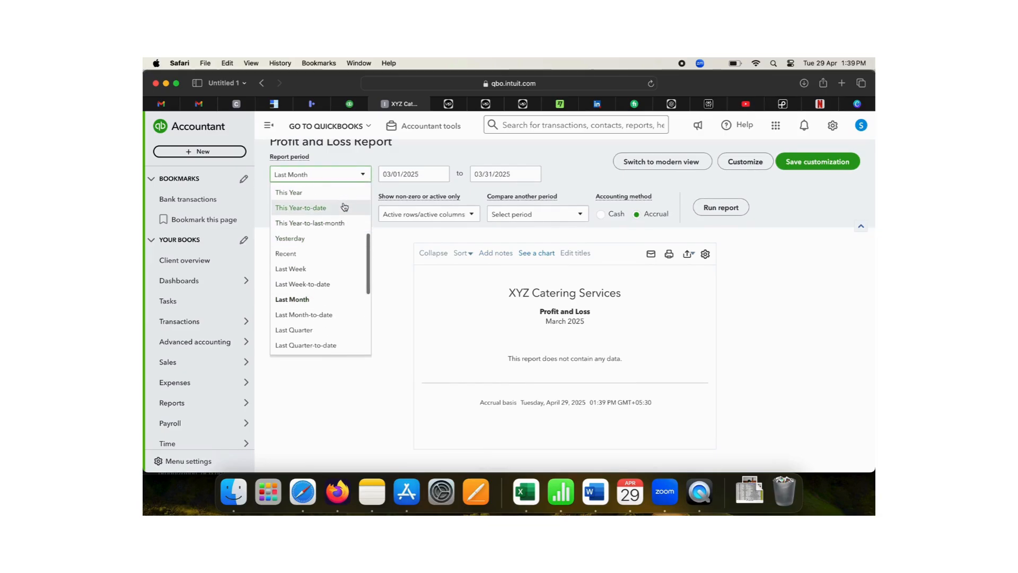
{"action": "left_click", "coordinate": [344, 207]}
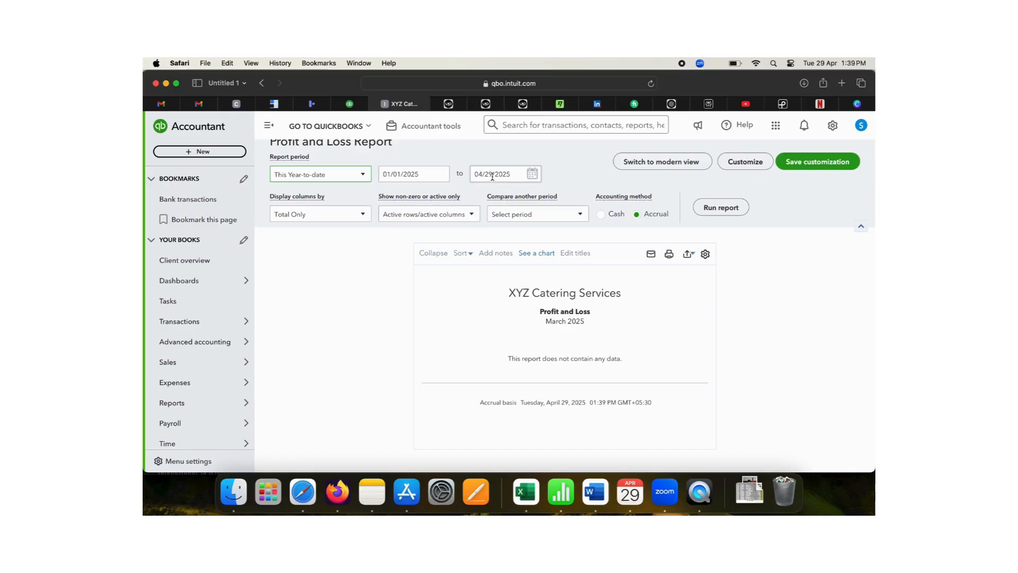
{"action": "left_click", "coordinate": [712, 209]}
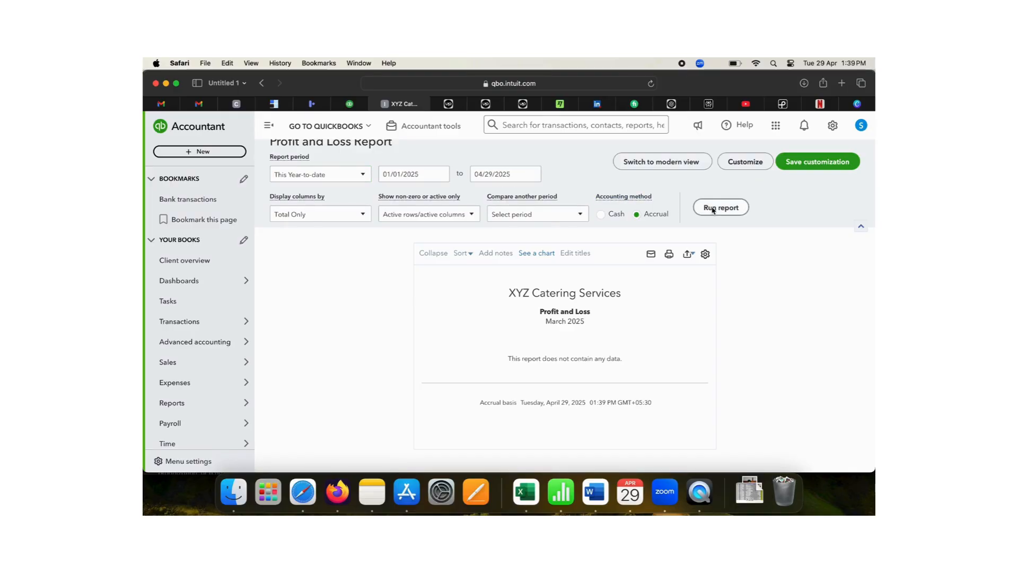
Step: View the transaction report behind the Purchases total in the Profit and Loss expenses
{"action": "scroll", "coordinate": [795, 335], "scroll_direction": "down", "scroll_amount": 3}
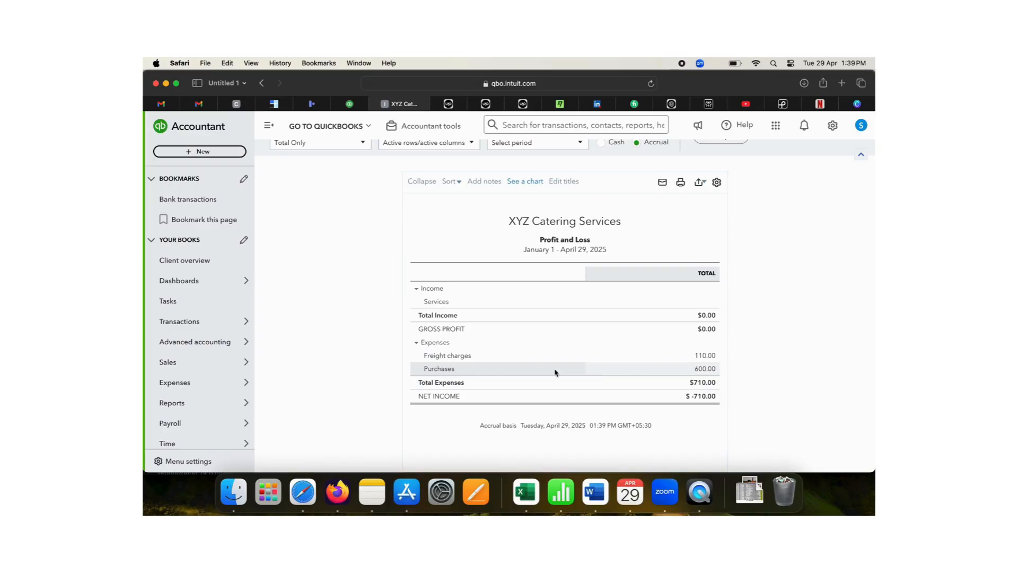
{"action": "left_click", "coordinate": [703, 369]}
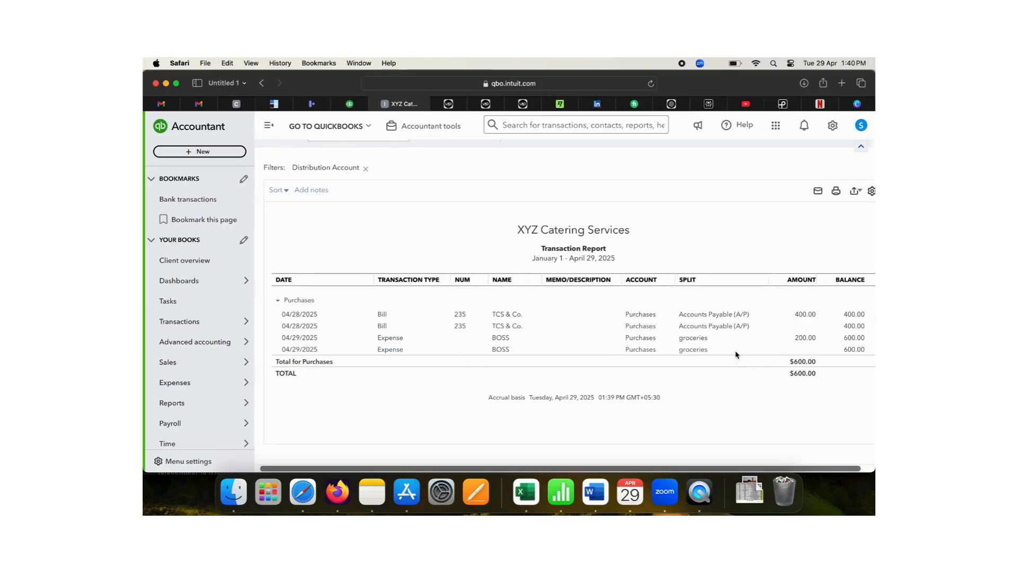
{"action": "scroll", "coordinate": [742, 352], "scroll_direction": "right", "scroll_amount": 2}
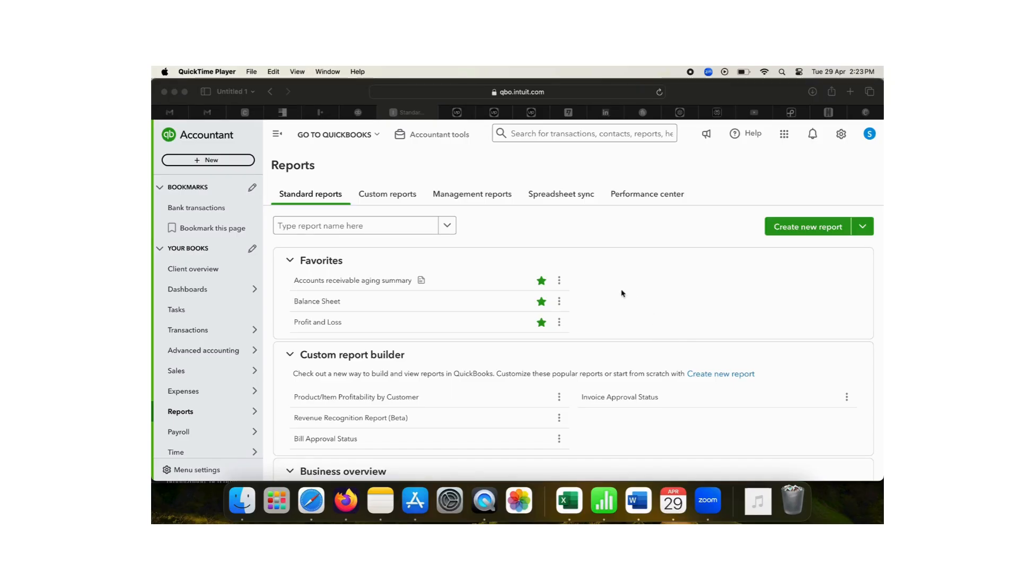
Step: Run the Balance Sheet report for This Year-to-date and review its assets, liabilities and equity
{"action": "left_click", "coordinate": [325, 307]}
{"action": "left_click", "coordinate": [325, 302]}
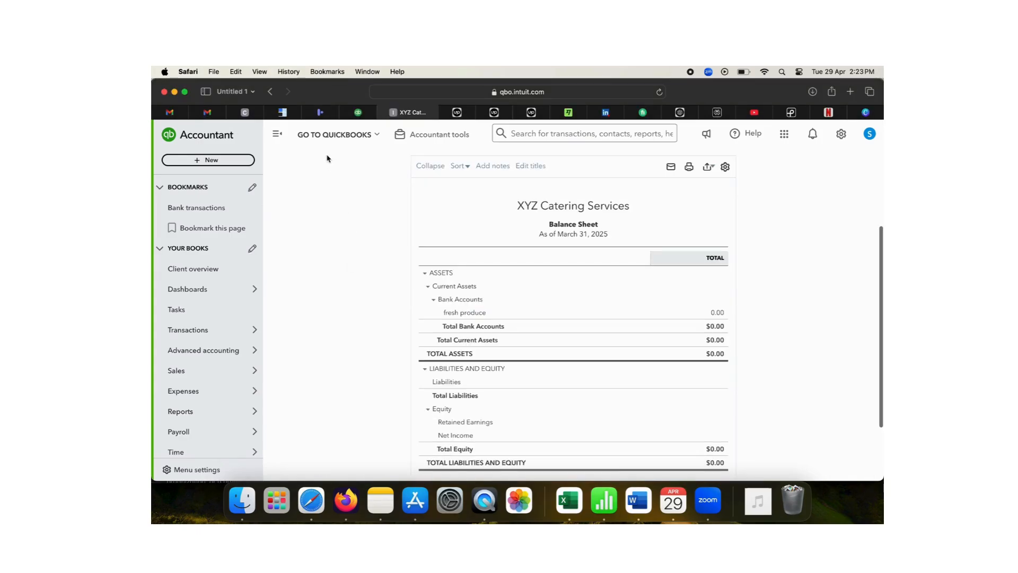
{"action": "left_click", "coordinate": [371, 214]}
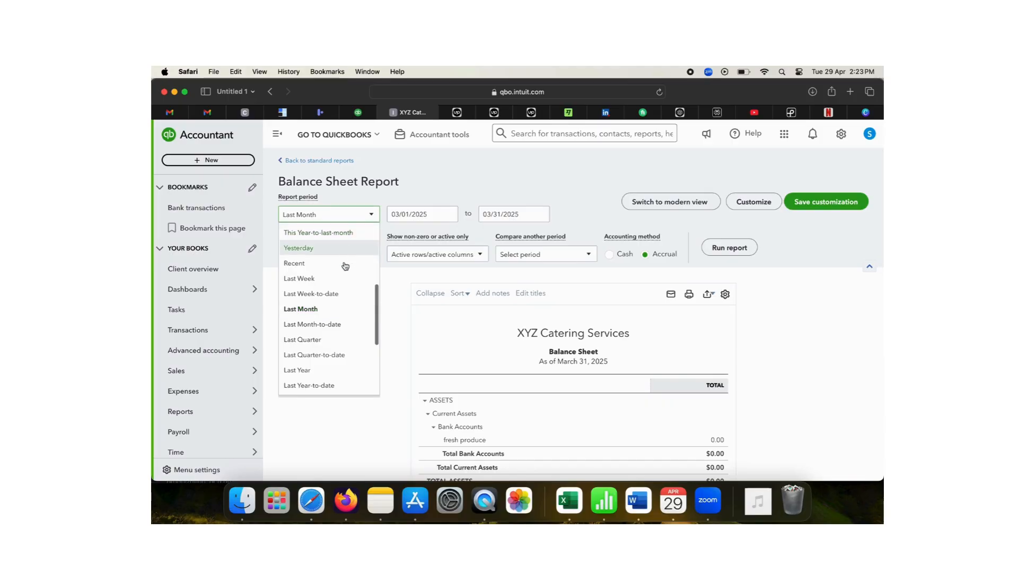
{"action": "scroll", "coordinate": [342, 273], "scroll_direction": "up", "scroll_amount": 2}
{"action": "left_click", "coordinate": [329, 255]}
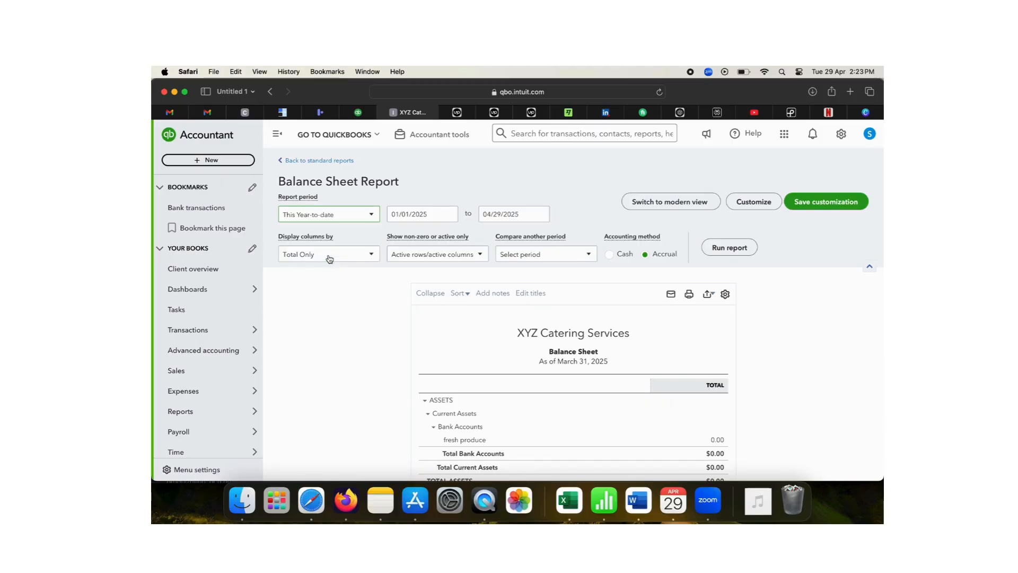
{"action": "left_click", "coordinate": [730, 247]}
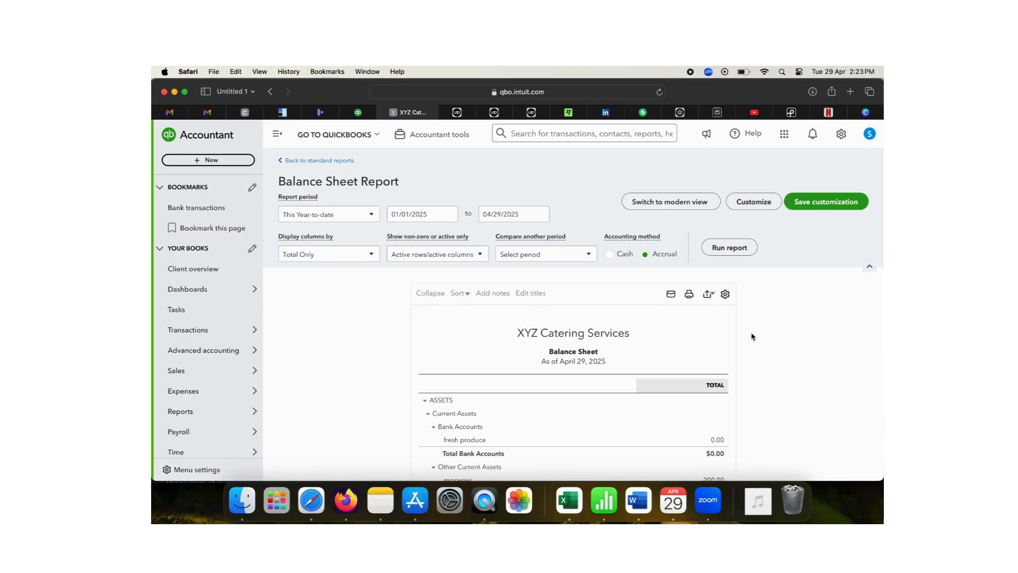
{"action": "scroll", "coordinate": [751, 336], "scroll_direction": "down", "scroll_amount": 5}
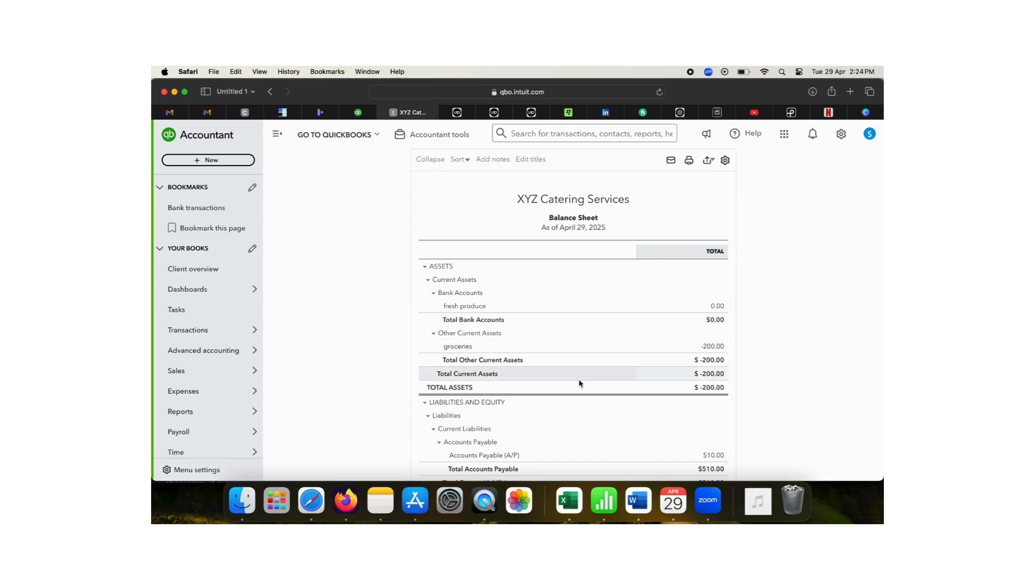
{"action": "scroll", "coordinate": [581, 435], "scroll_direction": "down", "scroll_amount": 3}
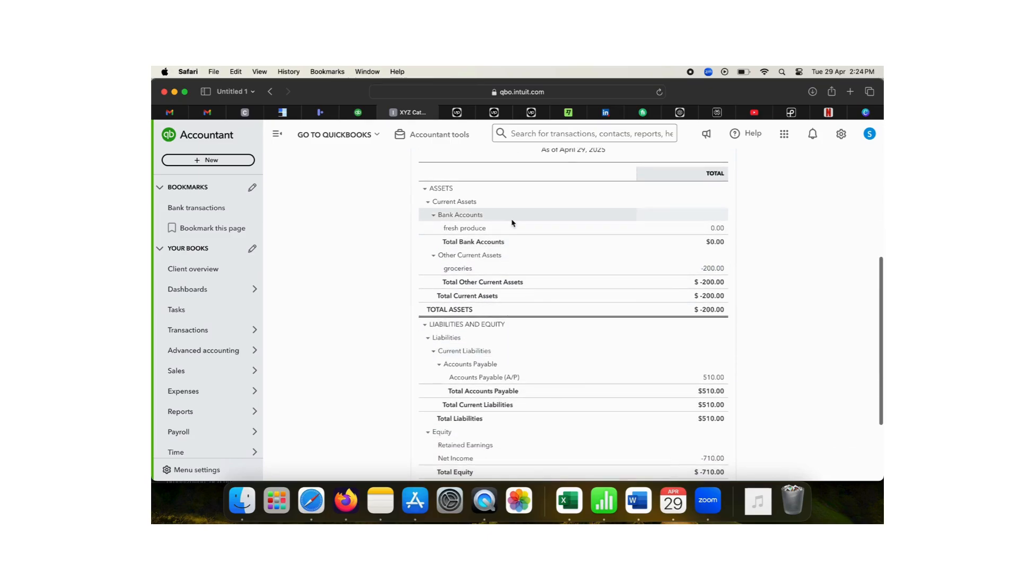
{"action": "scroll", "coordinate": [512, 222], "scroll_direction": "up", "scroll_amount": 1}
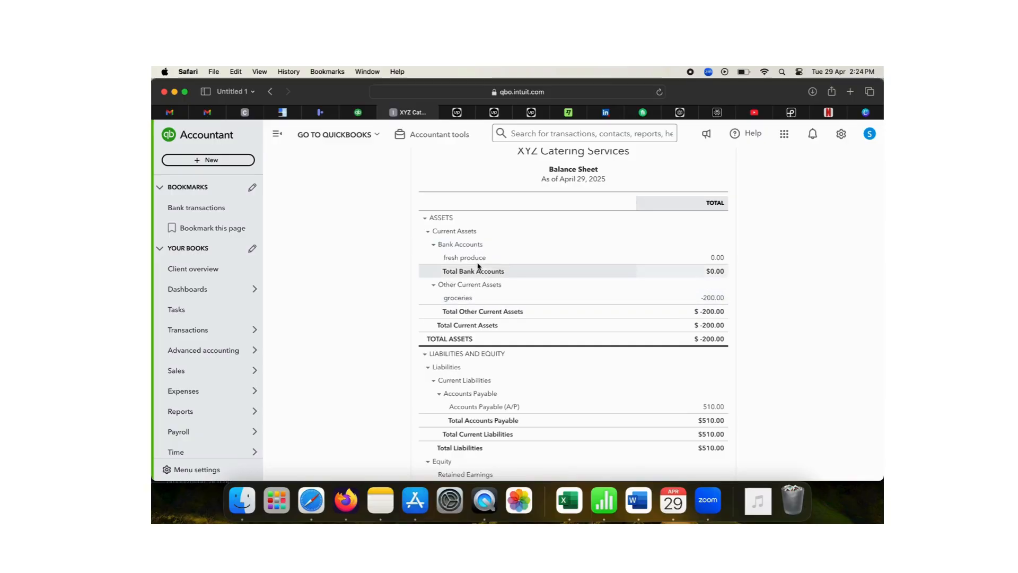
Step: Open the groceries account from the chart of accounts for editing
{"action": "mouse_move", "coordinate": [204, 333]}
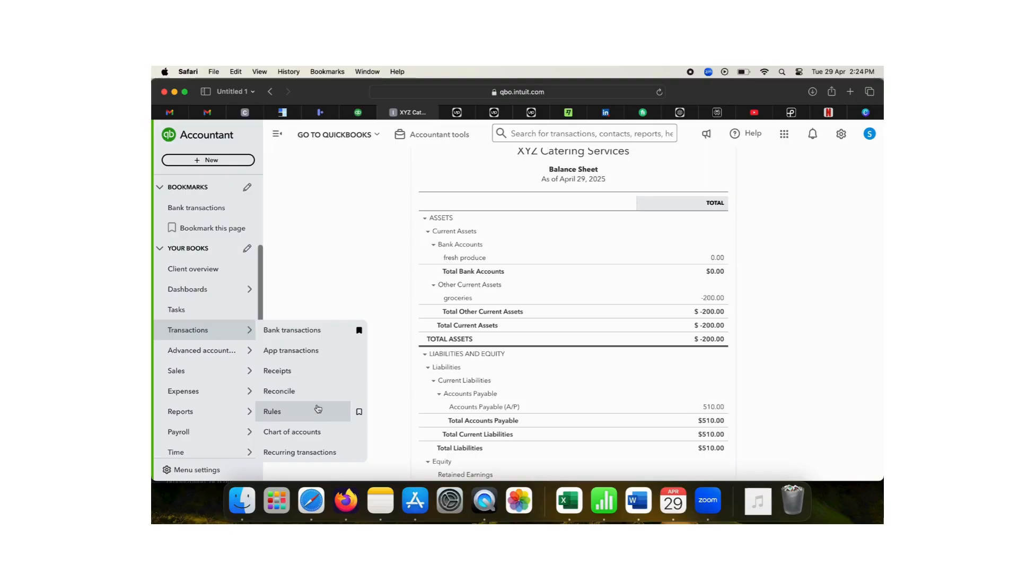
{"action": "left_click", "coordinate": [324, 432]}
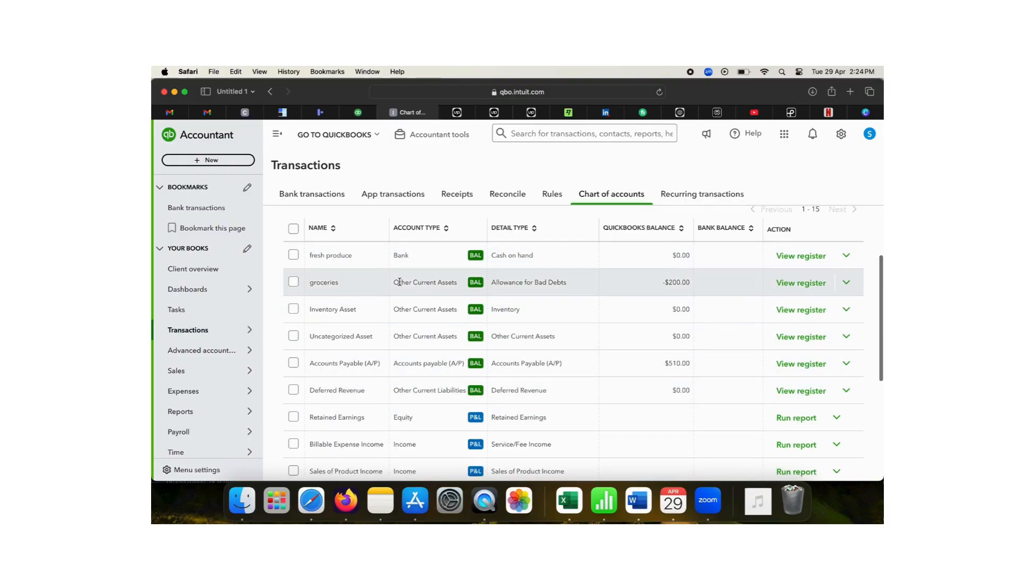
{"action": "left_click", "coordinate": [846, 282]}
{"action": "left_click", "coordinate": [809, 306]}
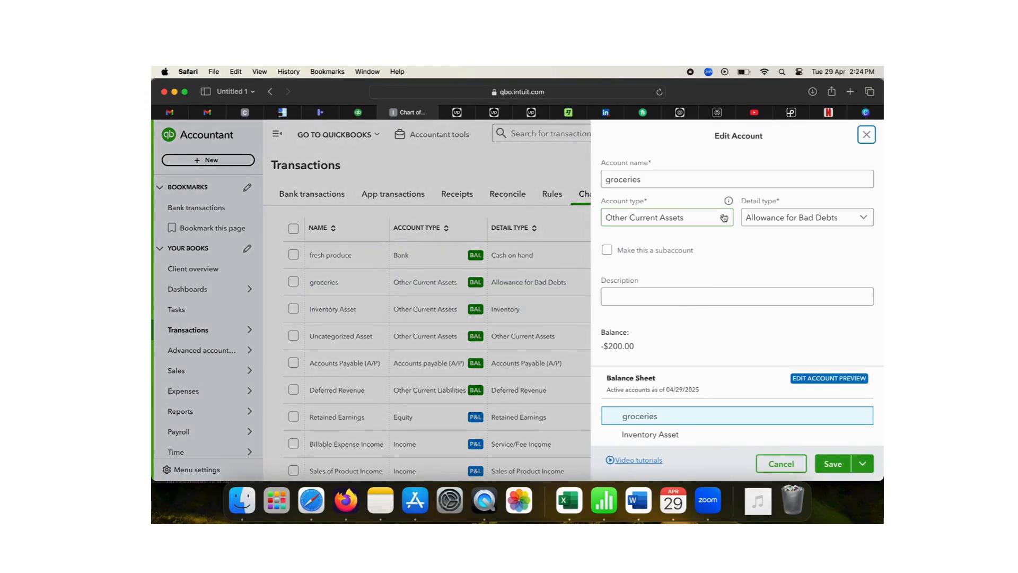
Step: Change the groceries account's type to Bank with detail type Cash on hand, and save the account
{"action": "left_click", "coordinate": [724, 217]}
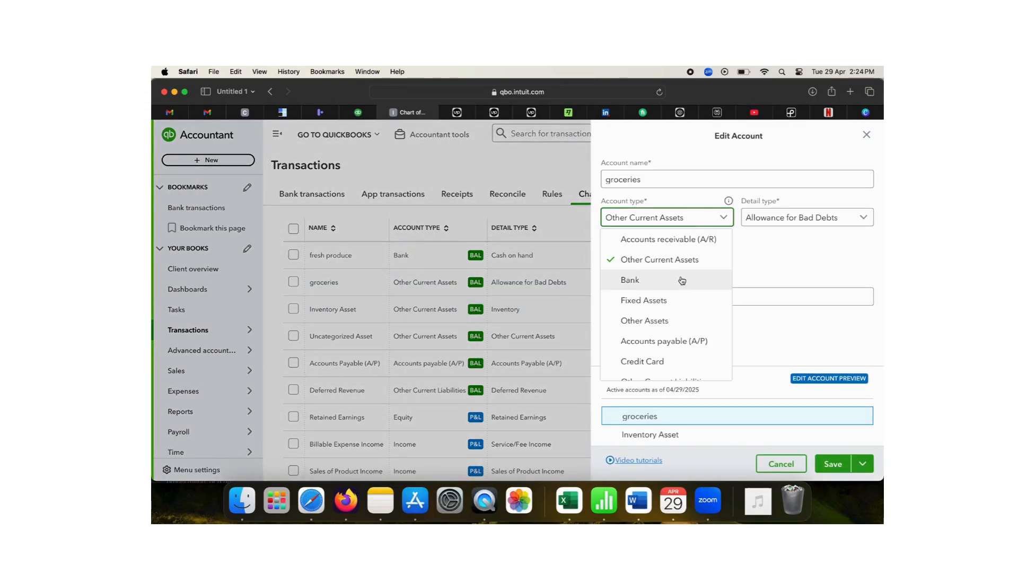
{"action": "scroll", "coordinate": [682, 297], "scroll_direction": "down", "scroll_amount": 3}
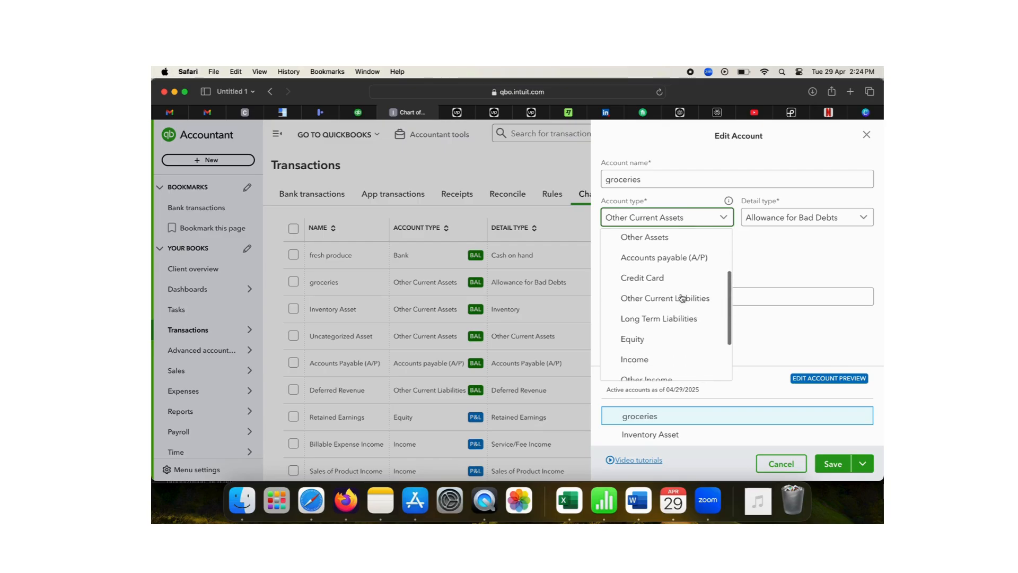
{"action": "scroll", "coordinate": [682, 297], "scroll_direction": "up", "scroll_amount": 5}
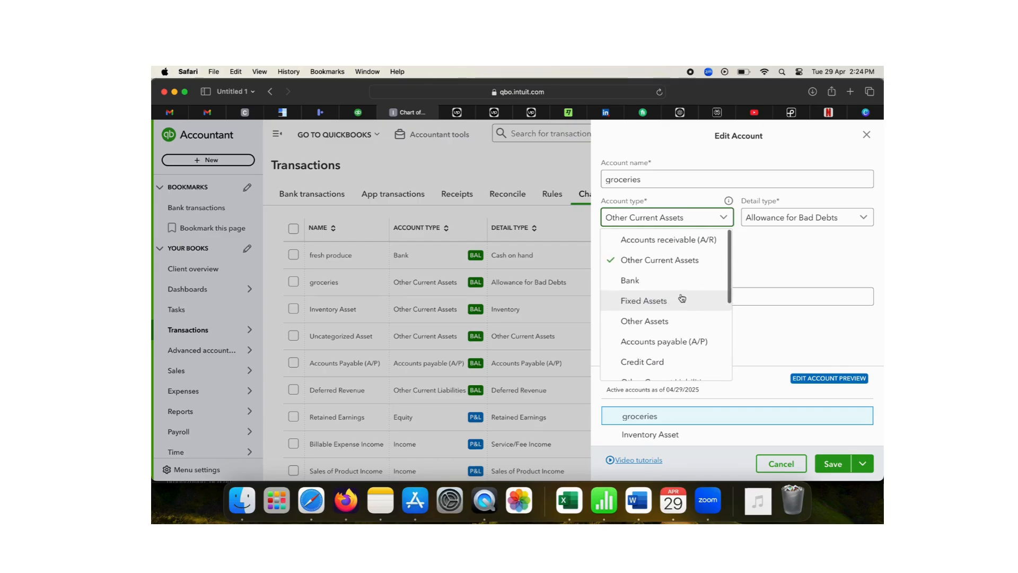
{"action": "left_click", "coordinate": [657, 288]}
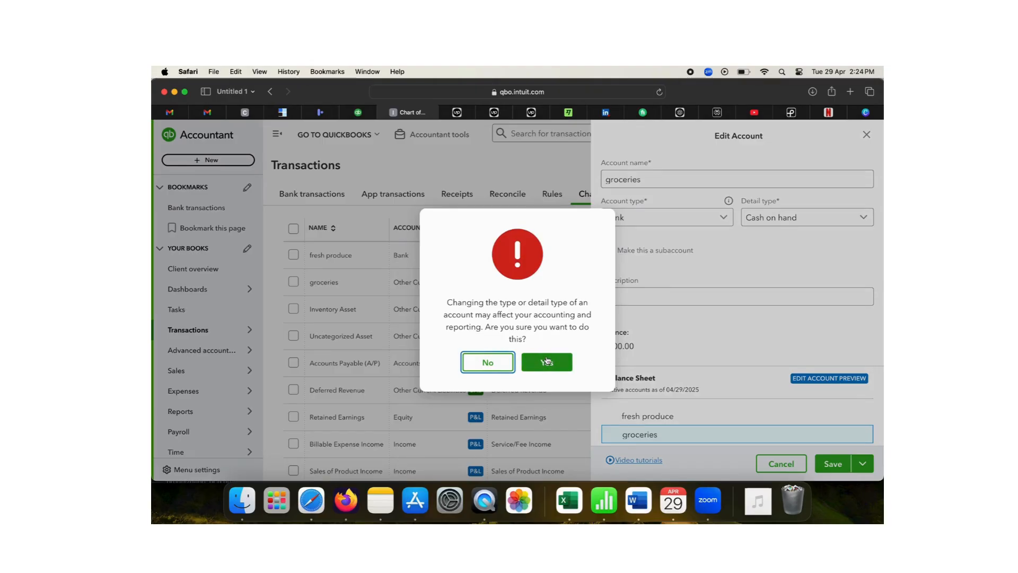
{"action": "left_click", "coordinate": [551, 361]}
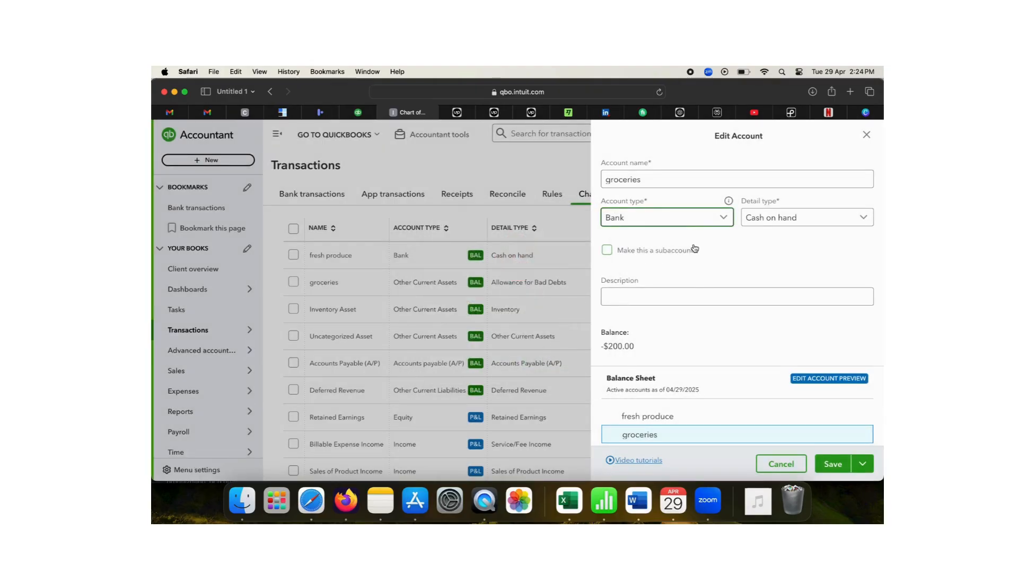
{"action": "left_click", "coordinate": [863, 218]}
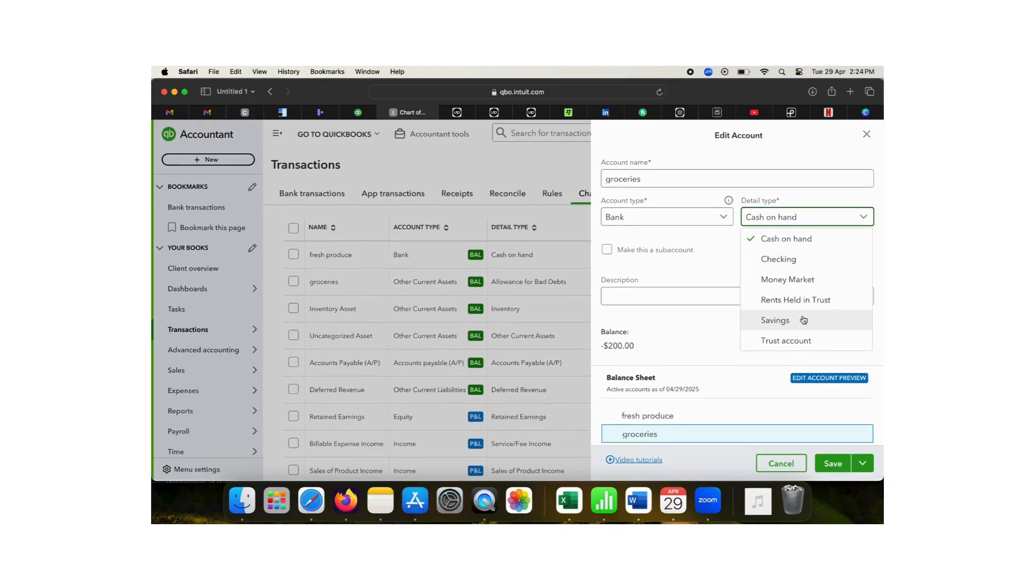
{"action": "left_click", "coordinate": [775, 220]}
{"action": "scroll", "coordinate": [737, 392], "scroll_direction": "down", "scroll_amount": 3}
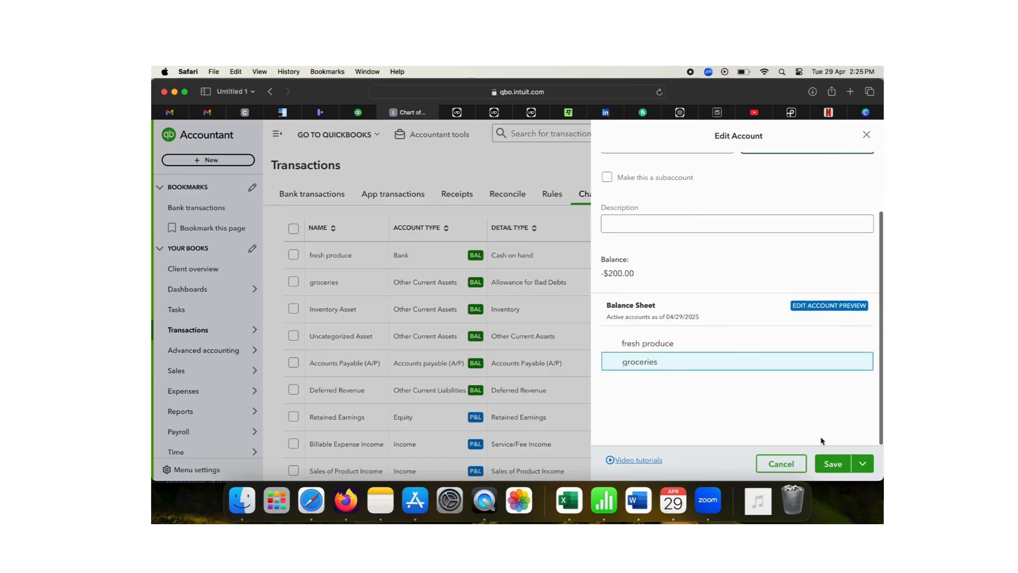
{"action": "left_click", "coordinate": [833, 466]}
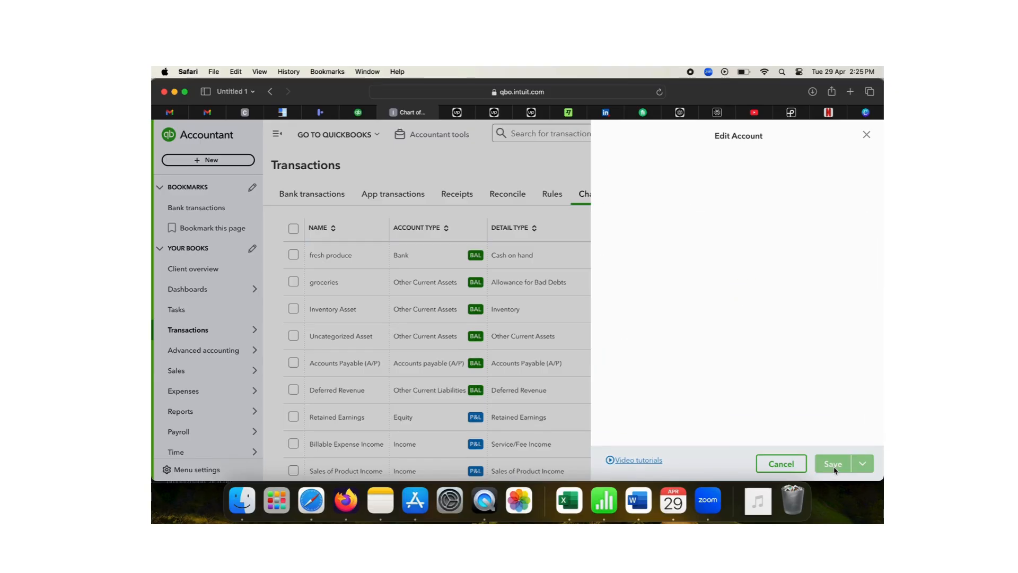
Step: Open the Balance Sheet report from the standard reports
{"action": "mouse_move", "coordinate": [228, 373]}
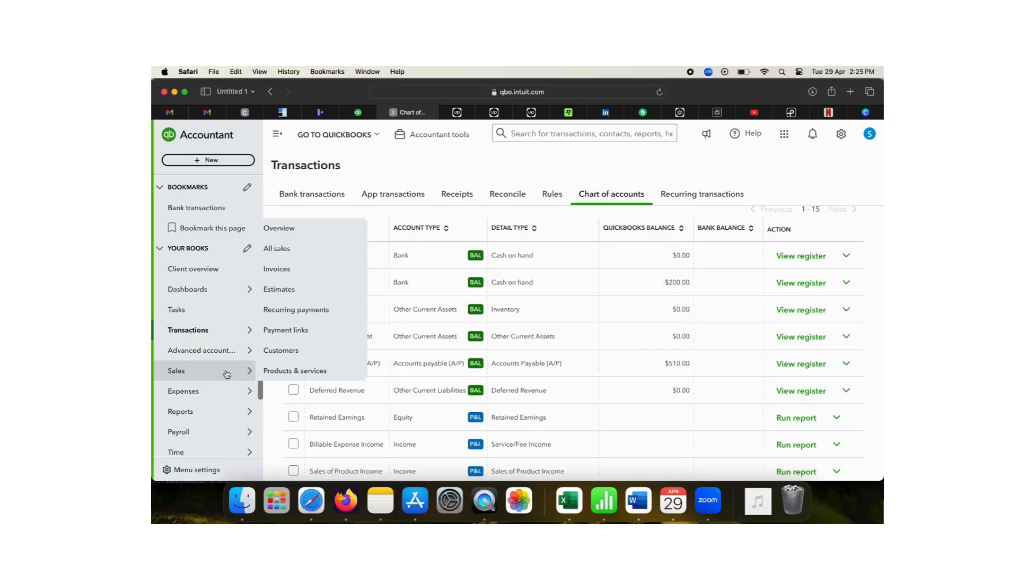
{"action": "mouse_move", "coordinate": [225, 412]}
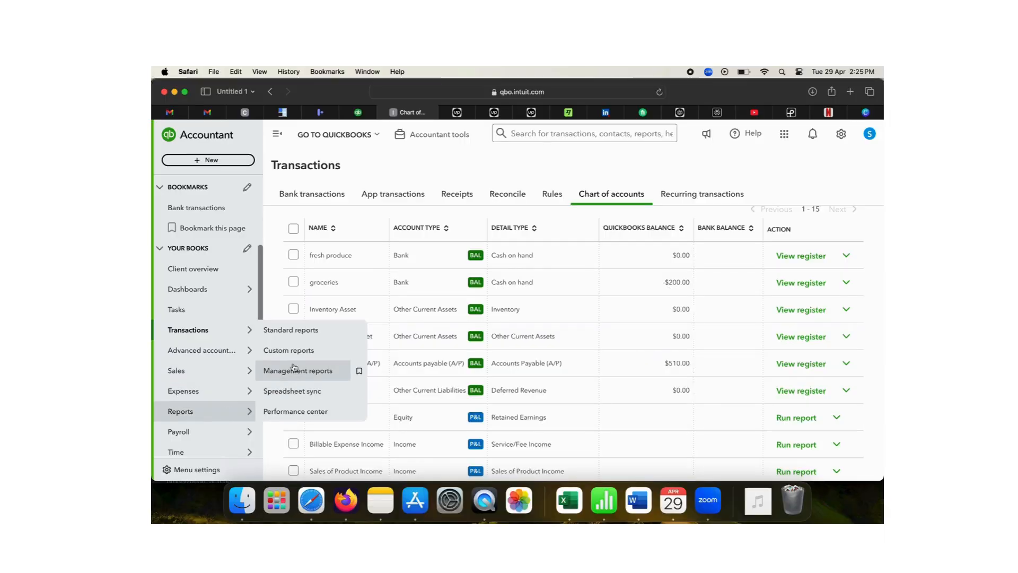
{"action": "left_click", "coordinate": [295, 339]}
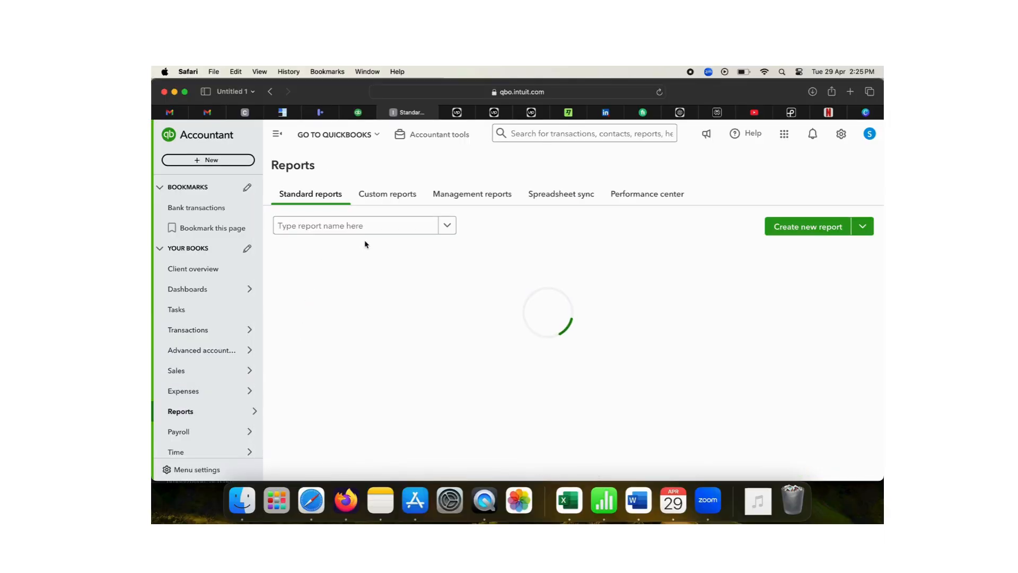
{"action": "left_click", "coordinate": [338, 301]}
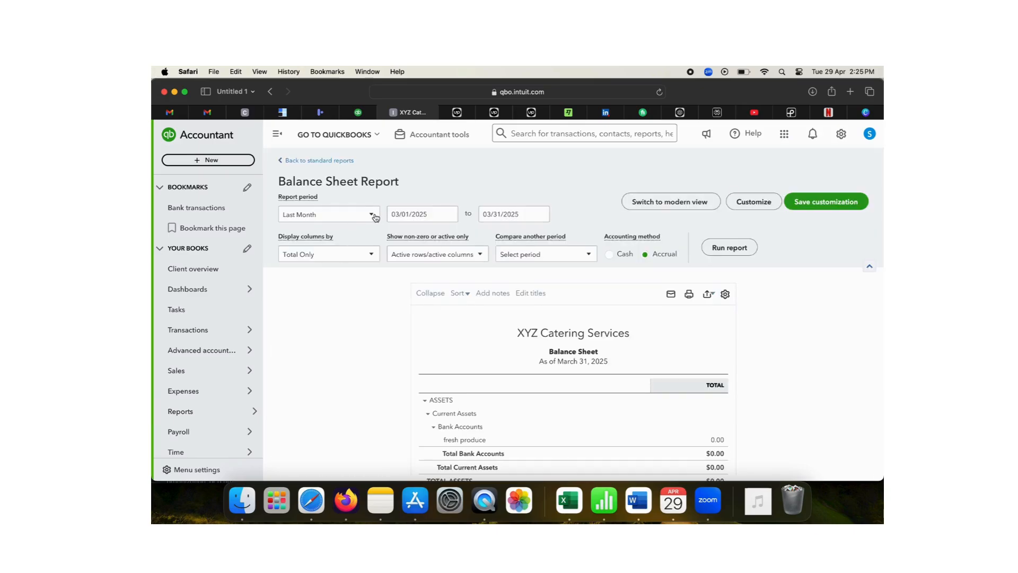
Step: Set the Balance Sheet report period to This Year-to-date and run the report
{"action": "left_click", "coordinate": [374, 217]}
{"action": "scroll", "coordinate": [340, 286], "scroll_direction": "up", "scroll_amount": 3}
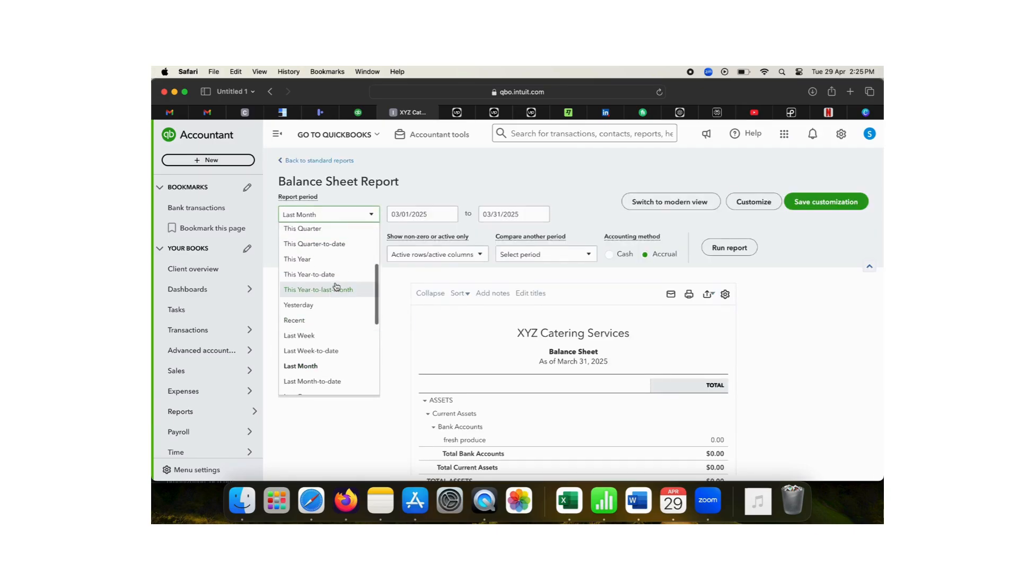
{"action": "left_click", "coordinate": [334, 275]}
{"action": "left_click", "coordinate": [717, 249]}
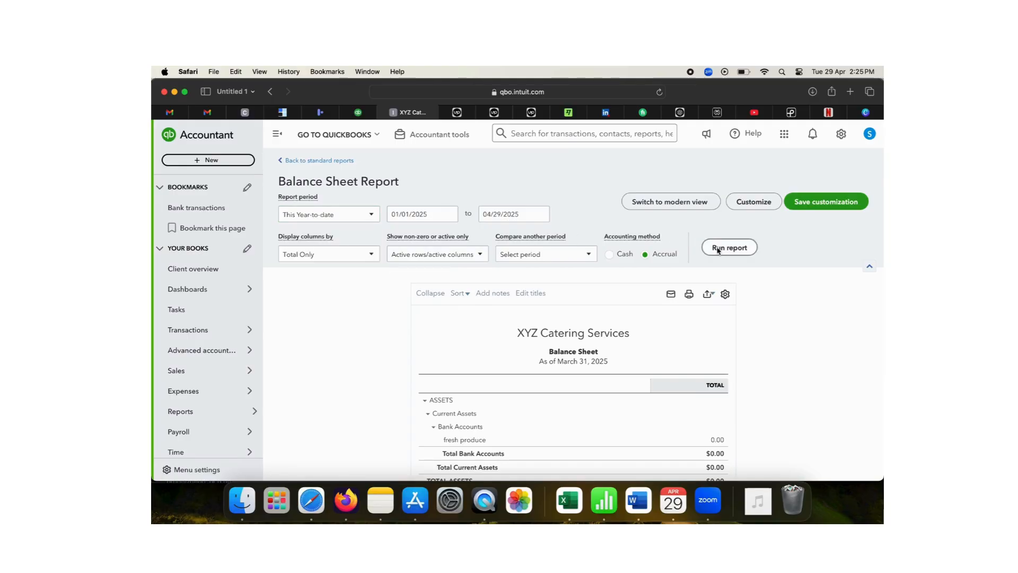
Step: View the transaction report behind the groceries balance under Bank Accounts in the Balance Sheet
{"action": "scroll", "coordinate": [717, 249], "scroll_direction": "down", "scroll_amount": 3}
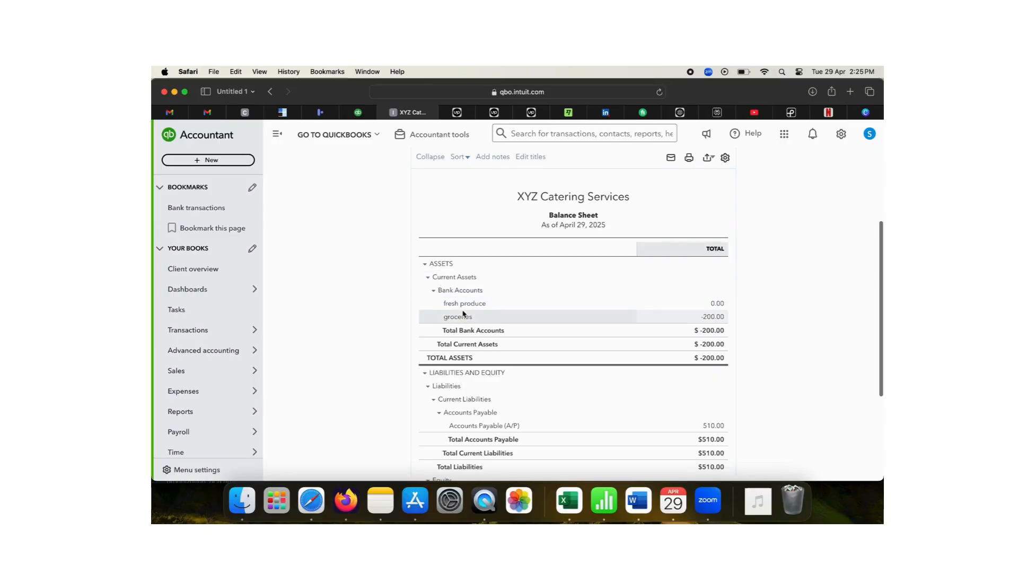
{"action": "left_click", "coordinate": [708, 317]}
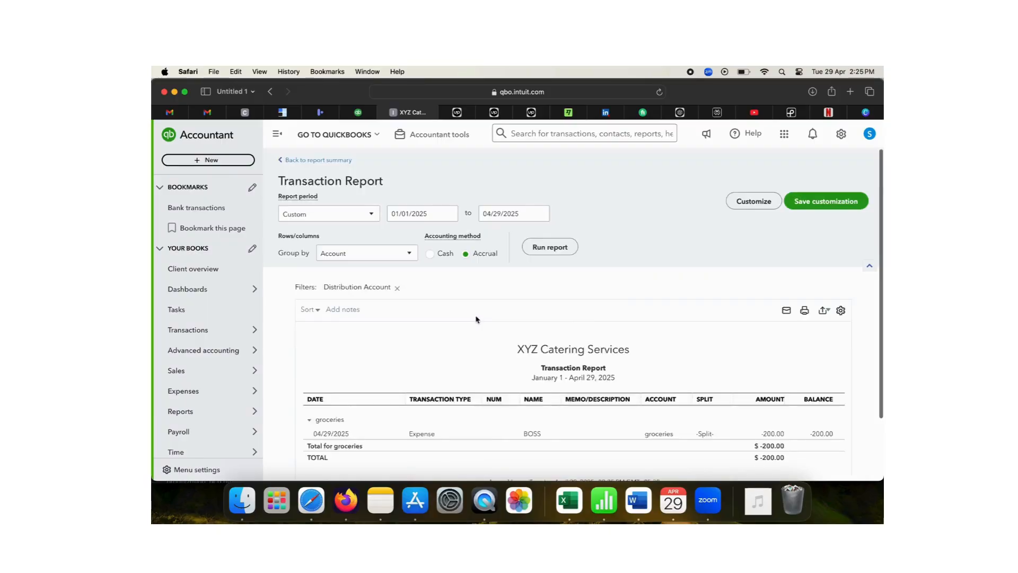
{"action": "scroll", "coordinate": [414, 324], "scroll_direction": "down", "scroll_amount": 3}
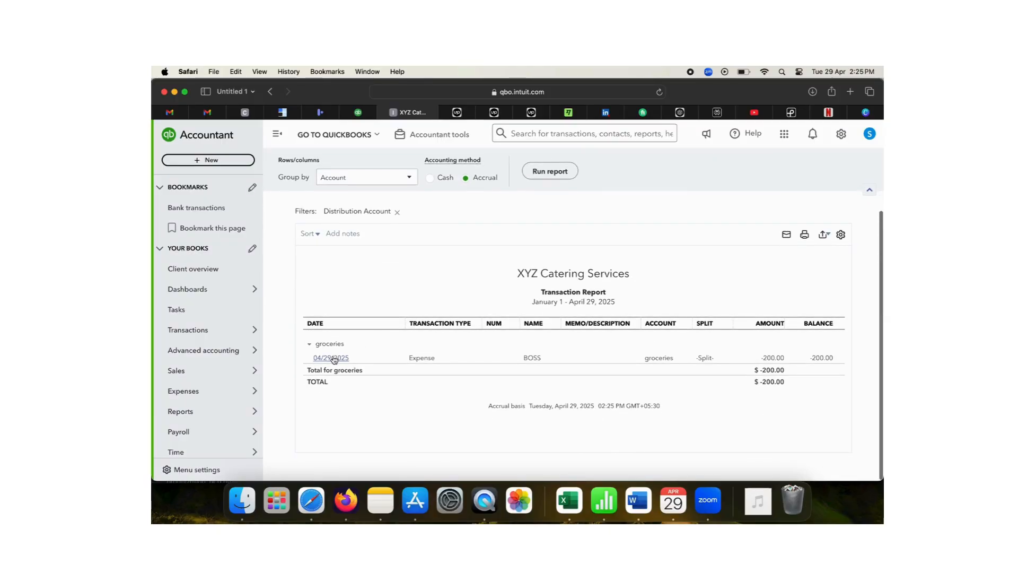